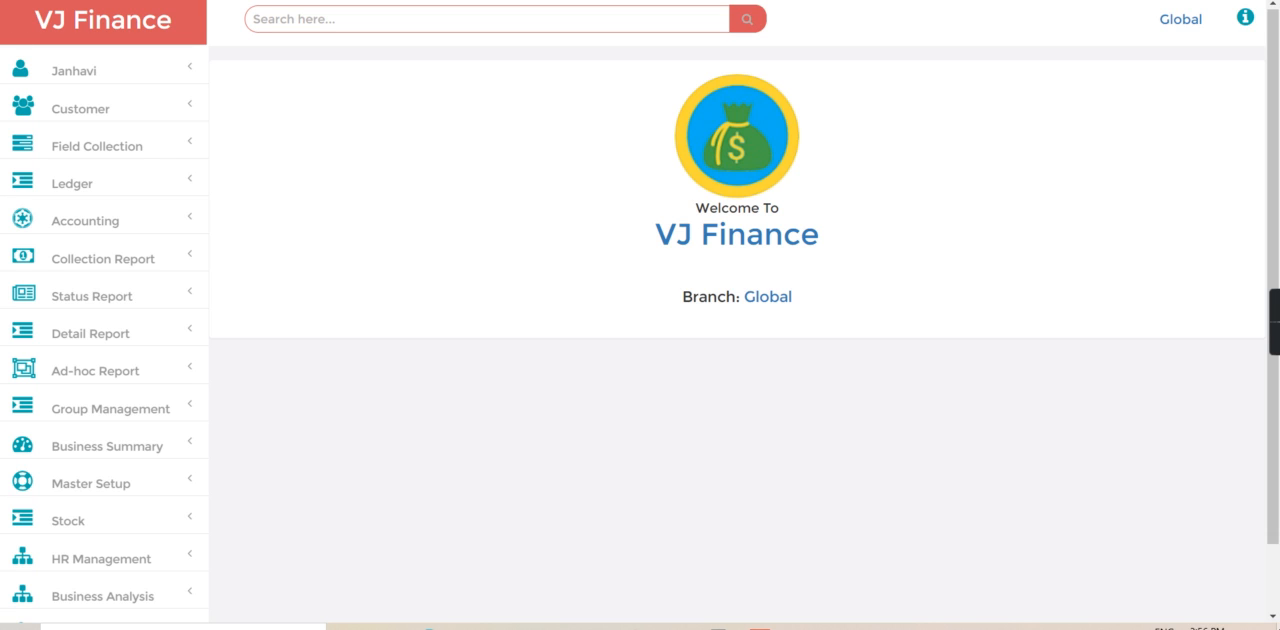
- Search for customer file f-6 and open the document upload page from that customer's record
{"action": "left_click", "coordinate": [364, 18]}
{"action": "type", "text": "f-6"}
{"action": "key", "text": "Return"}
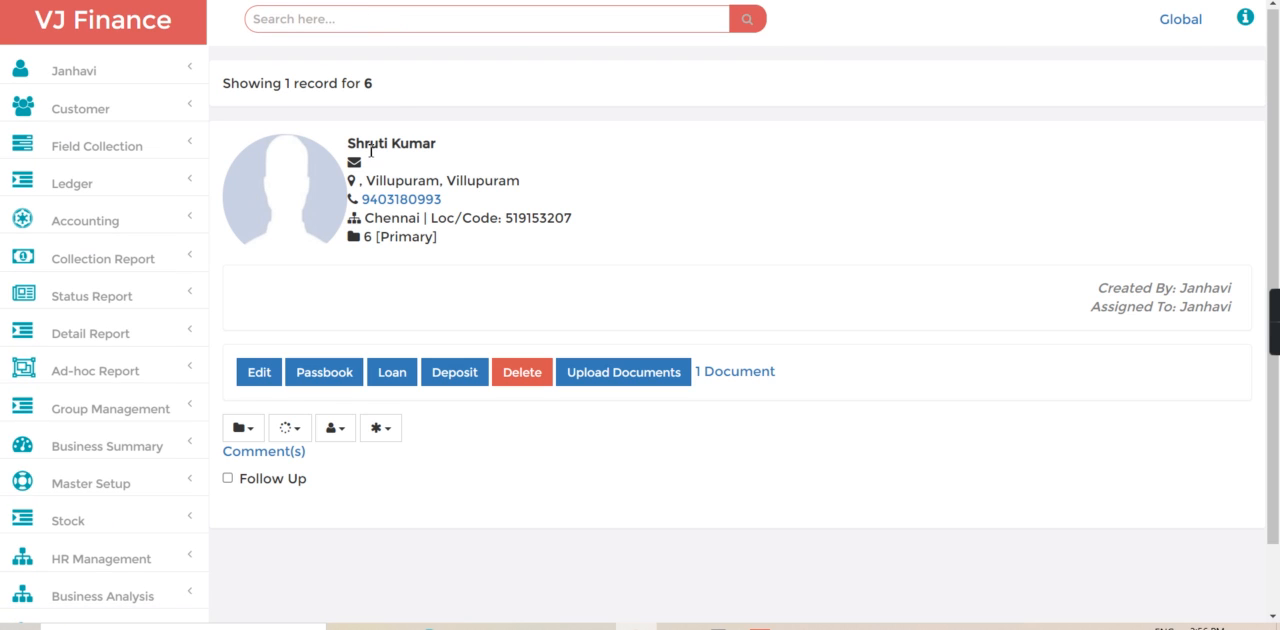
{"action": "left_click_drag", "start_coordinate": [352, 143], "coordinate": [443, 150]}
{"action": "left_click", "coordinate": [443, 155]}
{"action": "left_click", "coordinate": [615, 386]}
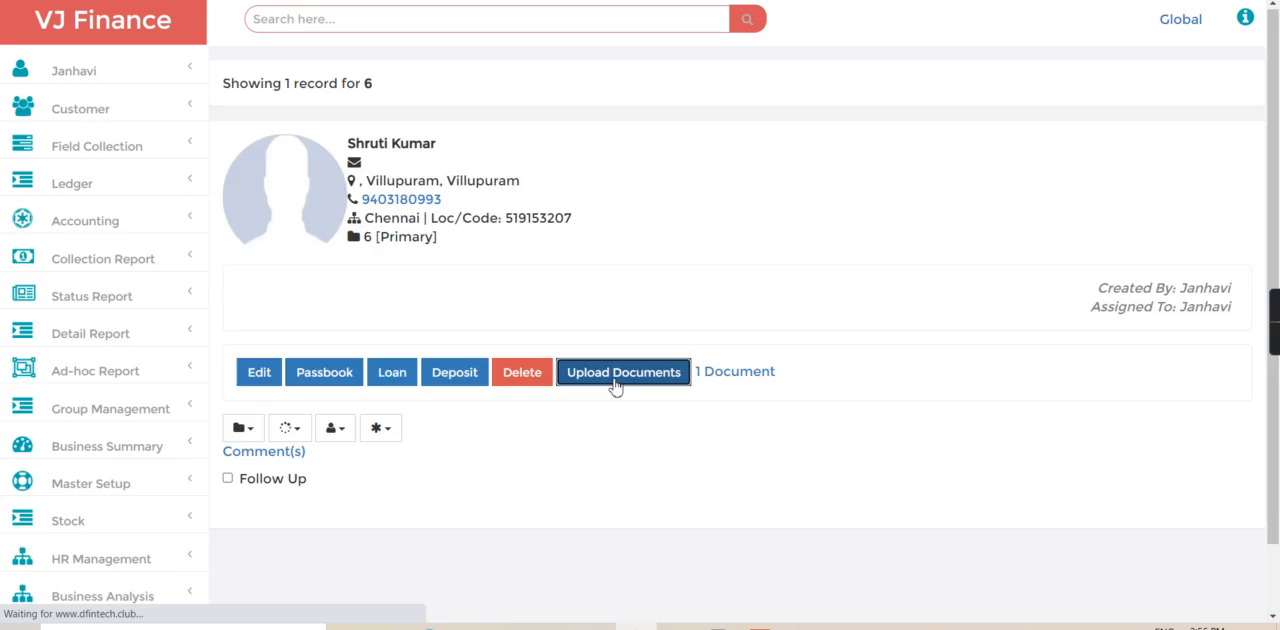
- Return to the customer record by searching for f-6 again, and verify the Education Certificate in its document list
{"action": "left_click", "coordinate": [429, 23]}
{"action": "type", "text": "f-"}
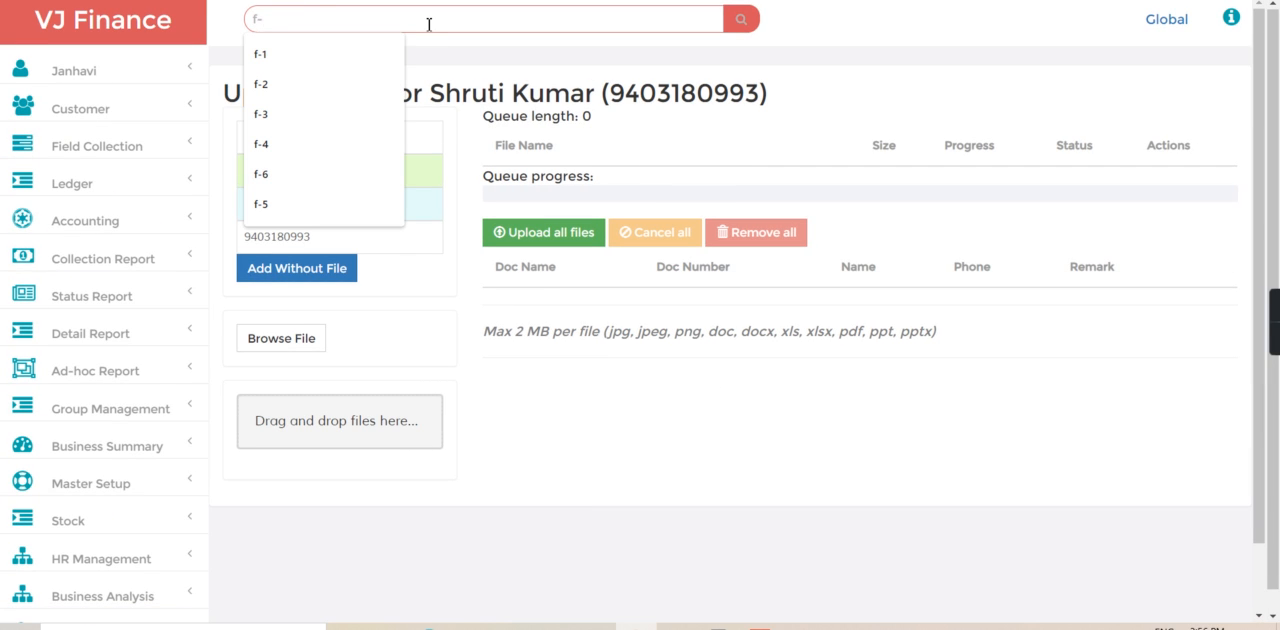
{"action": "type", "text": "6"}
{"action": "key", "text": "Return"}
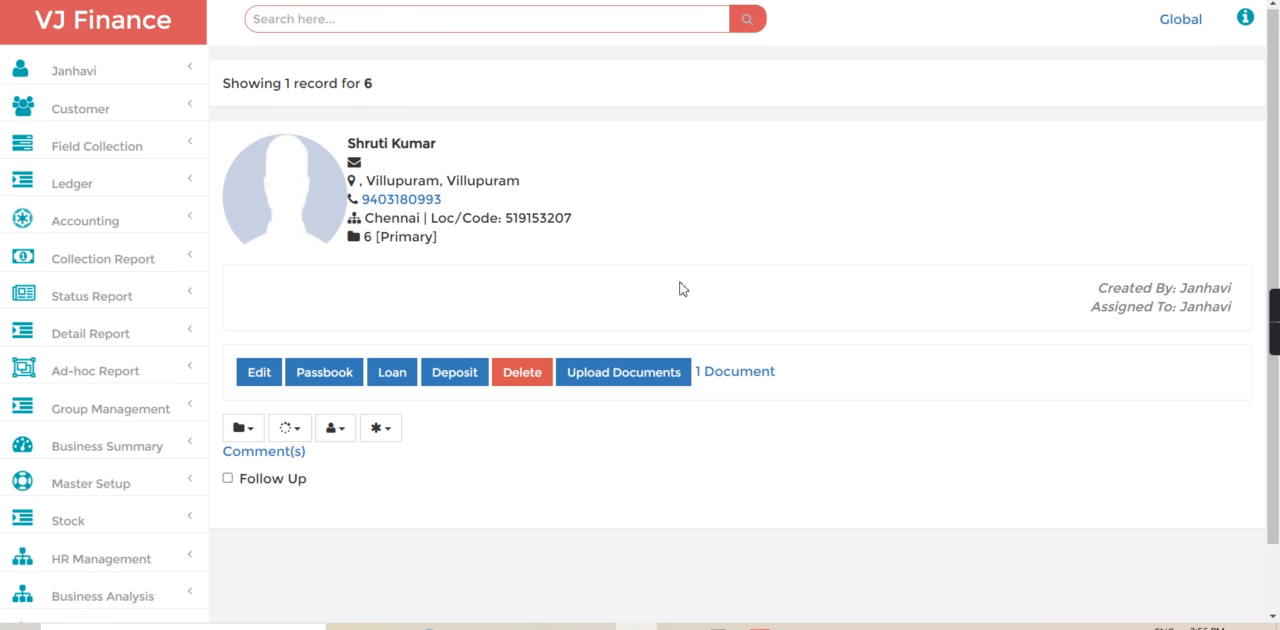
{"action": "left_click", "coordinate": [742, 380]}
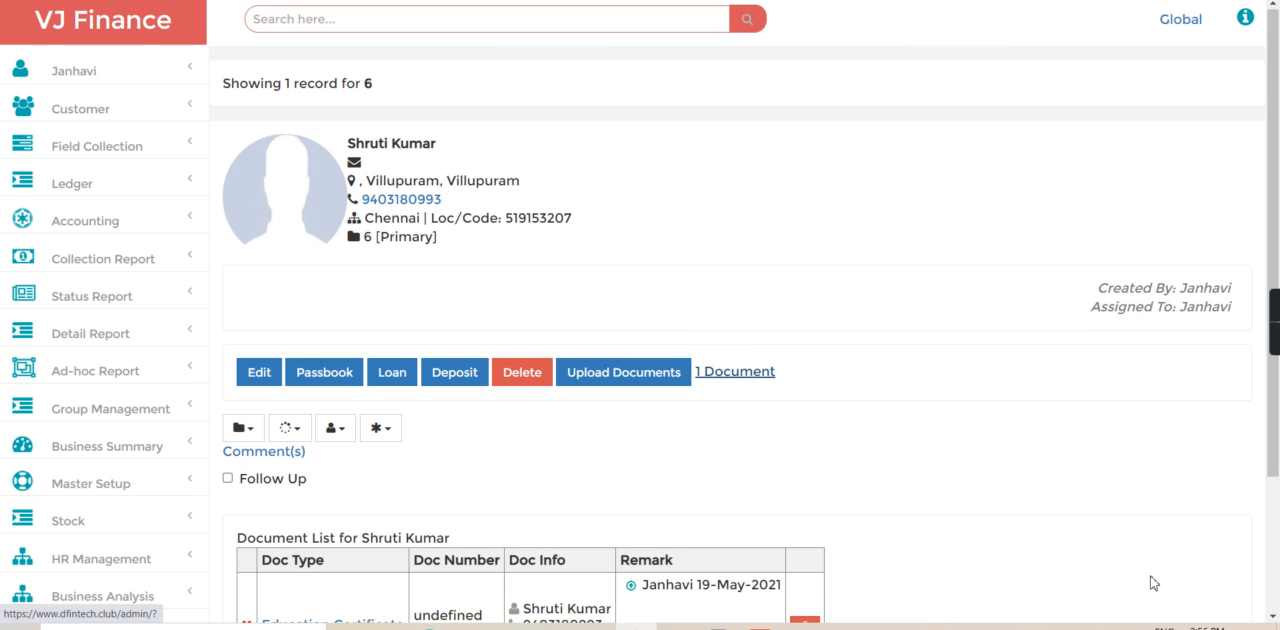
{"action": "scroll", "coordinate": [1180, 560], "scroll_direction": "down", "scroll_amount": 3}
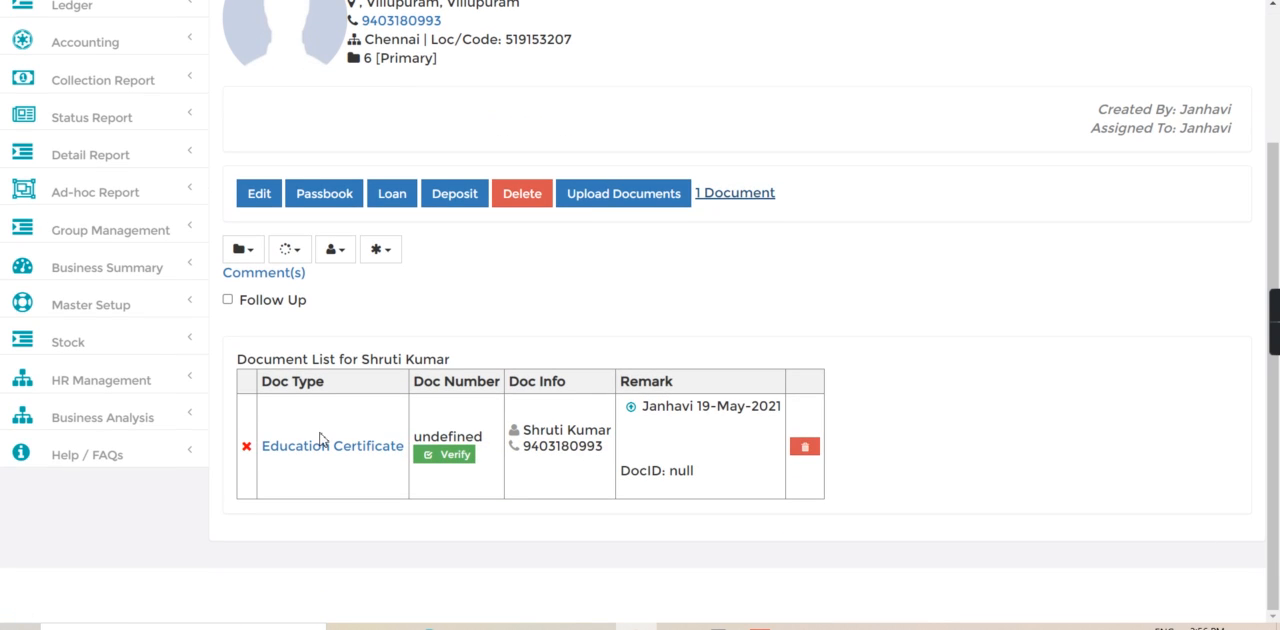
{"action": "left_click", "coordinate": [455, 456]}
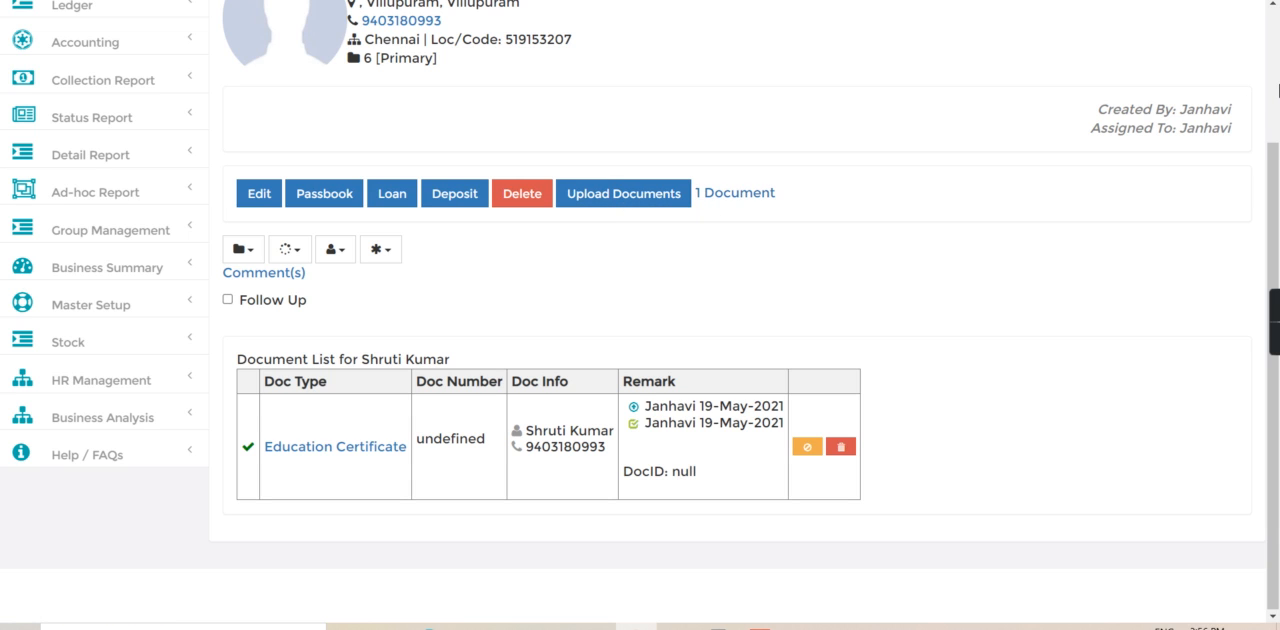
- Start a loan entry for this customer and choose Educational Loan as the loan type
{"action": "scroll", "coordinate": [1278, 90], "scroll_direction": "up", "scroll_amount": 2}
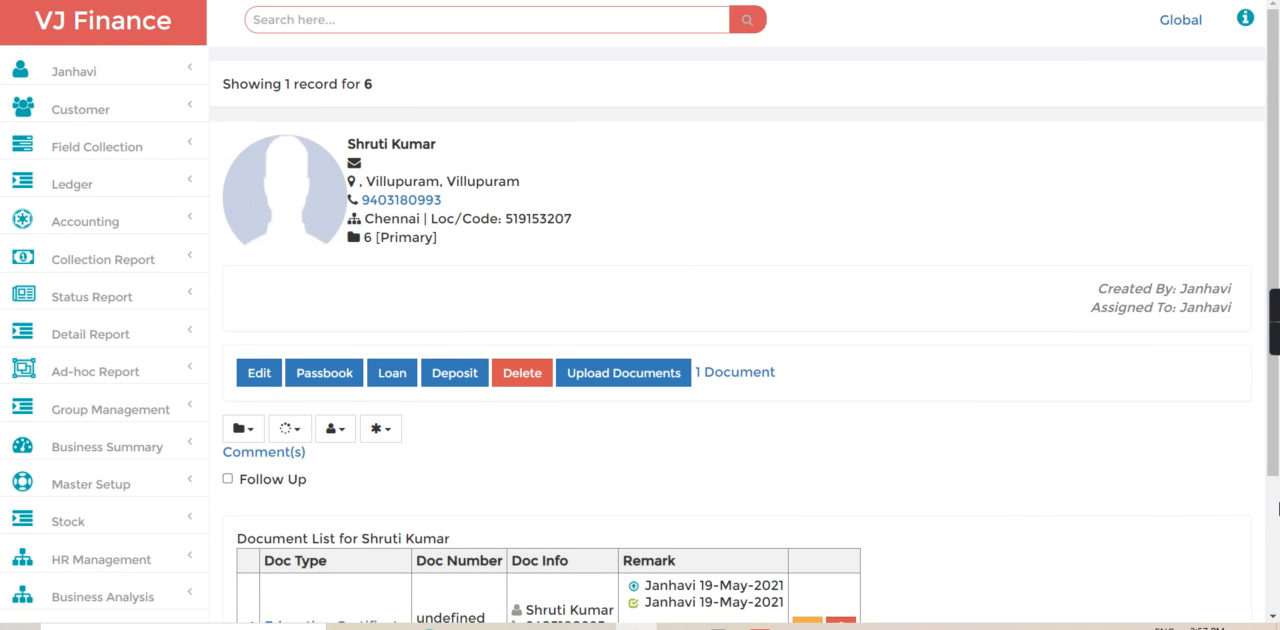
{"action": "scroll", "coordinate": [1278, 508], "scroll_direction": "down", "scroll_amount": 2}
{"action": "scroll", "coordinate": [1278, 80], "scroll_direction": "up", "scroll_amount": 2}
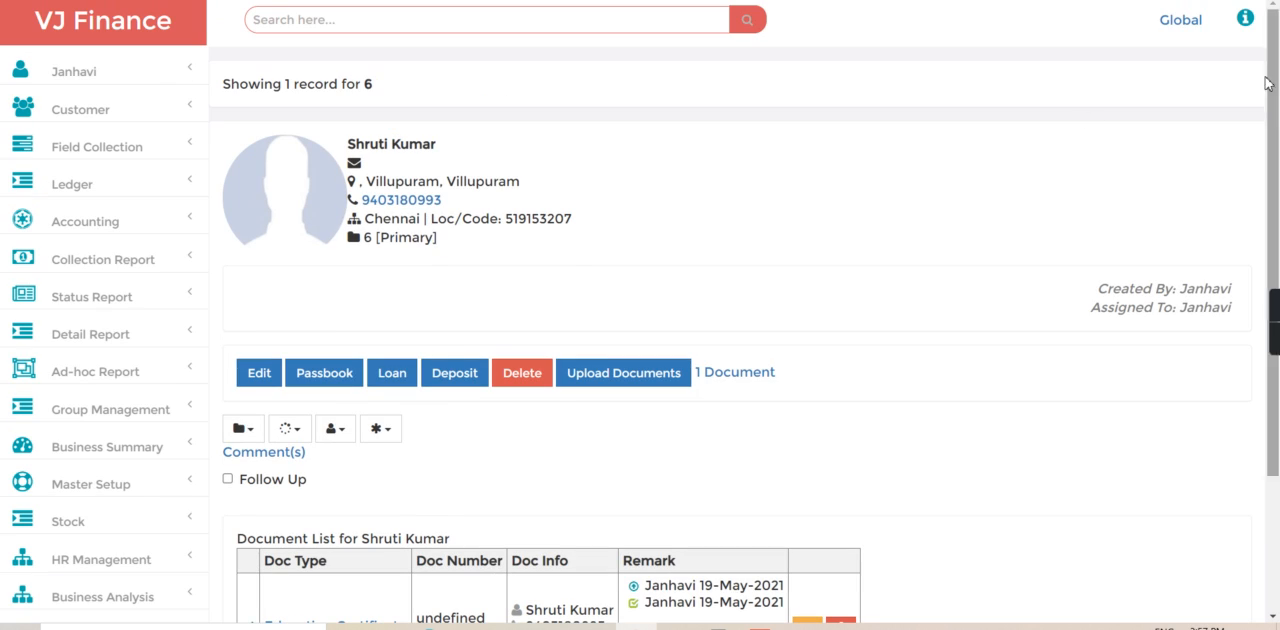
{"action": "left_click", "coordinate": [391, 375]}
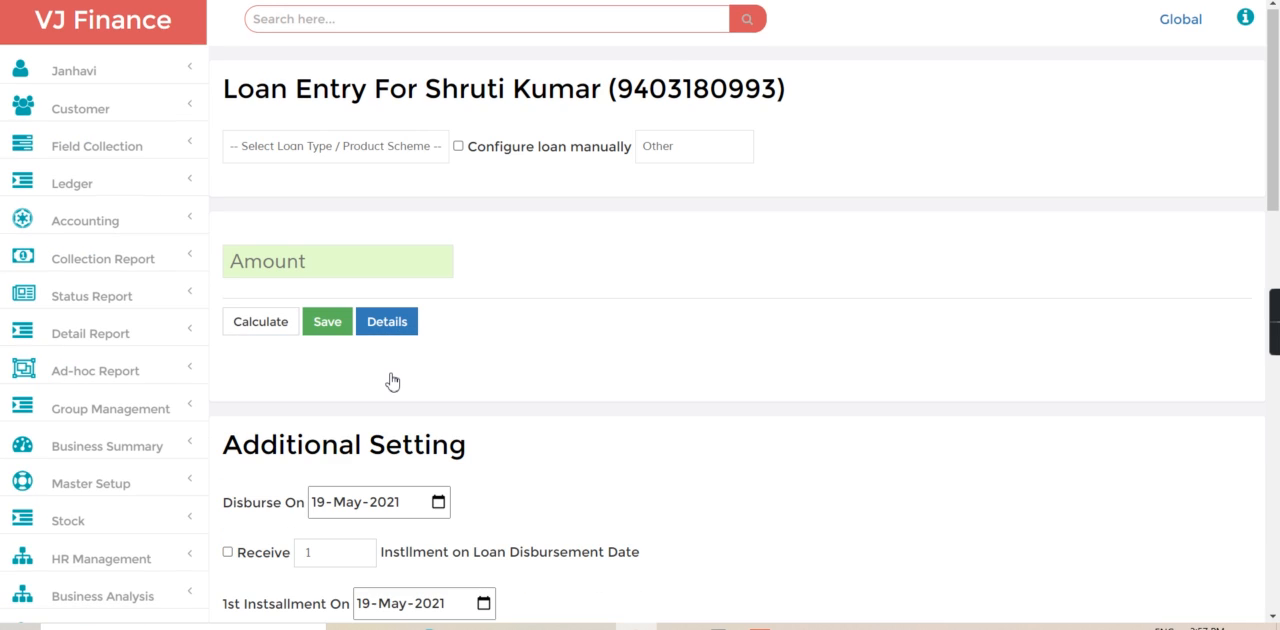
{"action": "left_click", "coordinate": [296, 146]}
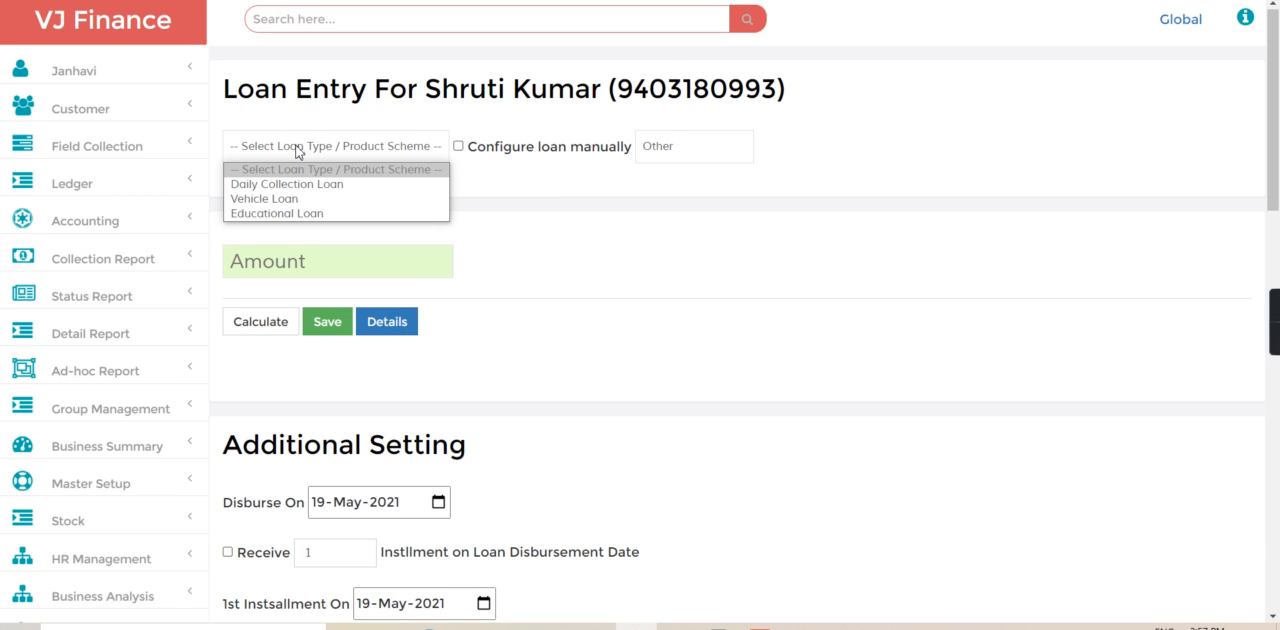
{"action": "left_click", "coordinate": [293, 214]}
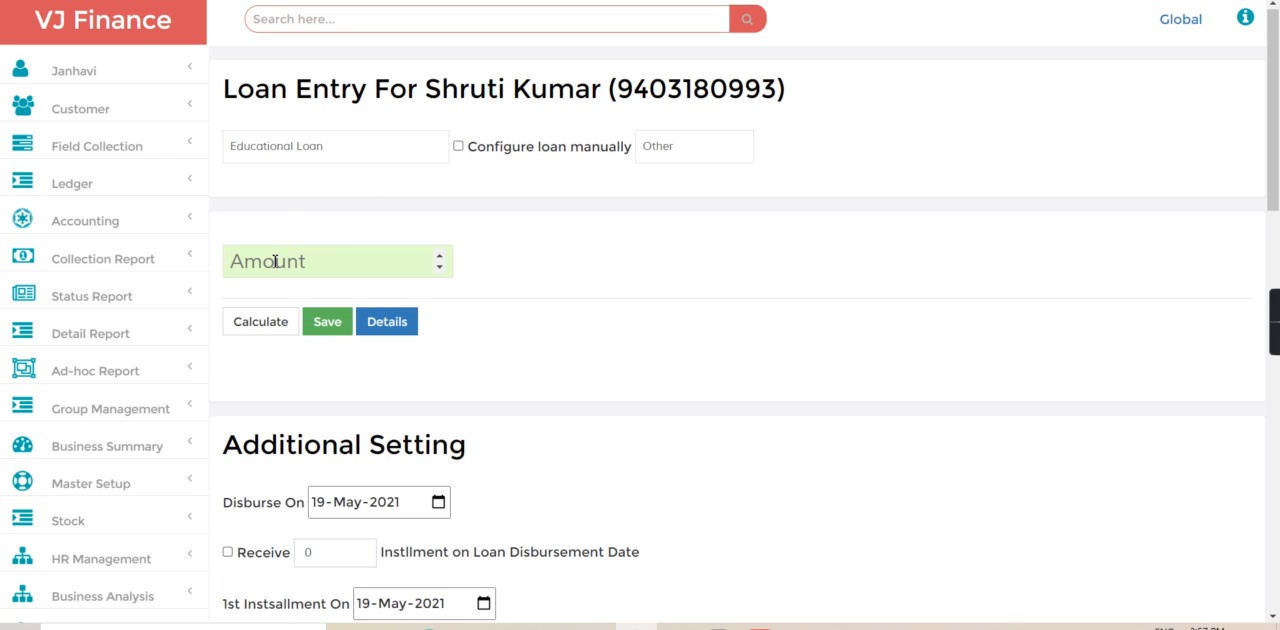
- Enter a loan amount of 5000, calculate the loan and check the installment amount and term
{"action": "type", "text": "1"}
{"action": "key", "text": "BackSpace"}
{"action": "type", "text": "5000"}
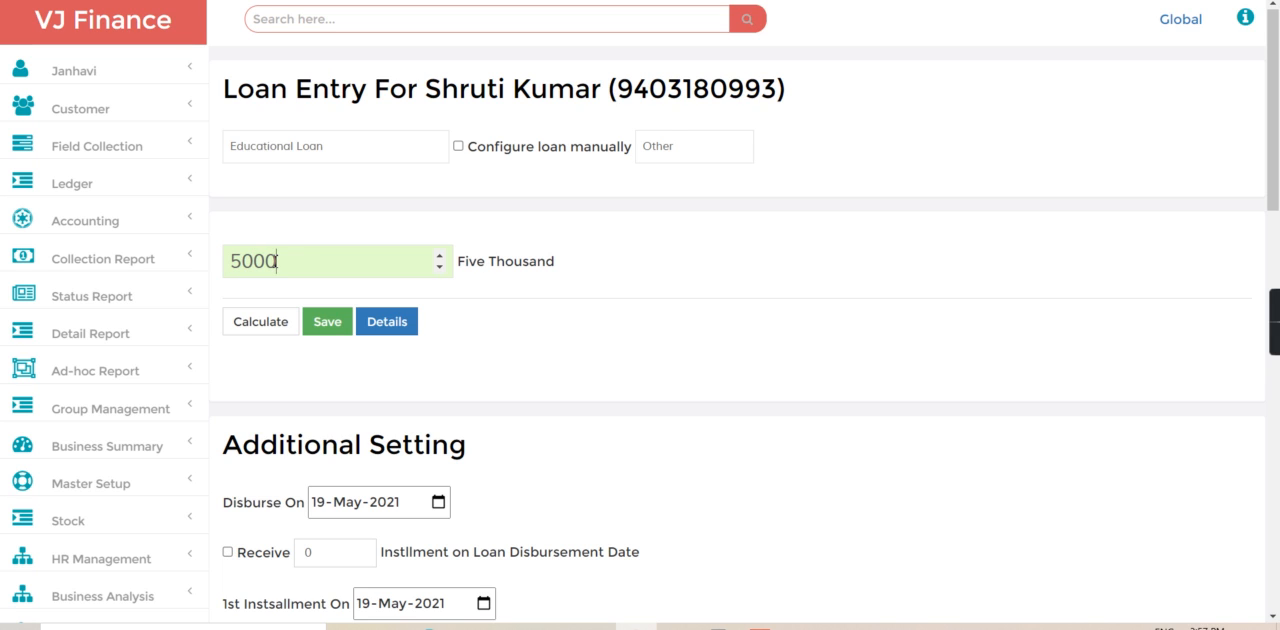
{"action": "left_click", "coordinate": [264, 320]}
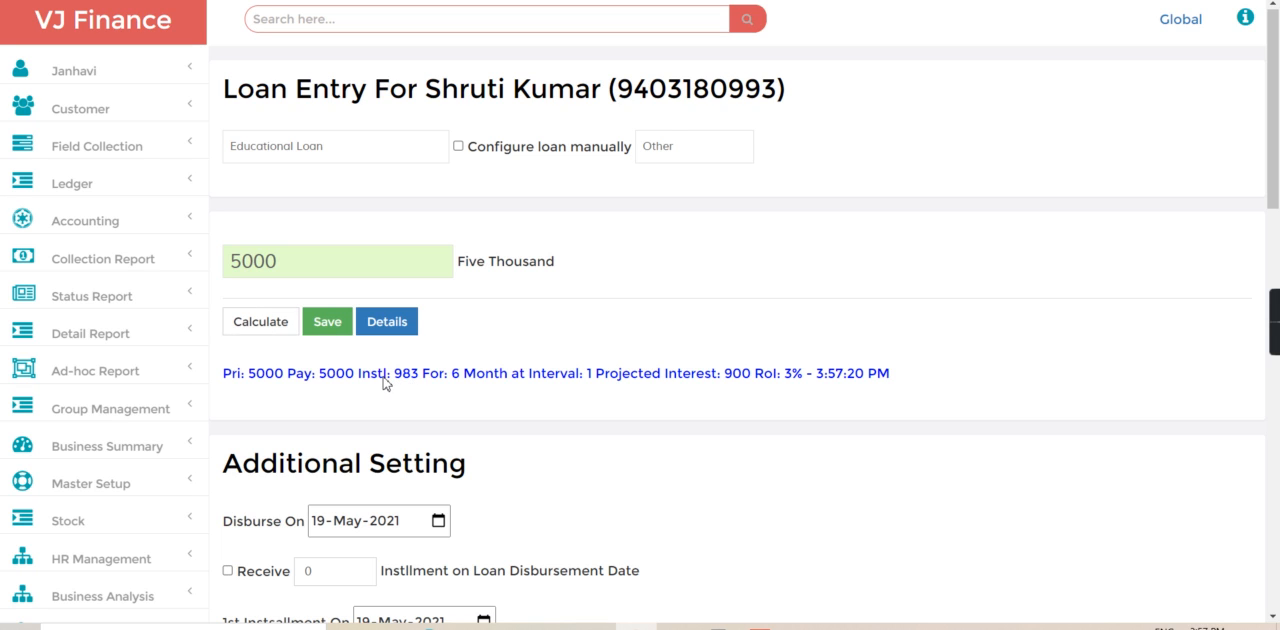
{"action": "left_click_drag", "start_coordinate": [384, 381], "coordinate": [436, 378]}
{"action": "left_click", "coordinate": [435, 379]}
{"action": "left_click_drag", "start_coordinate": [449, 378], "coordinate": [494, 380]}
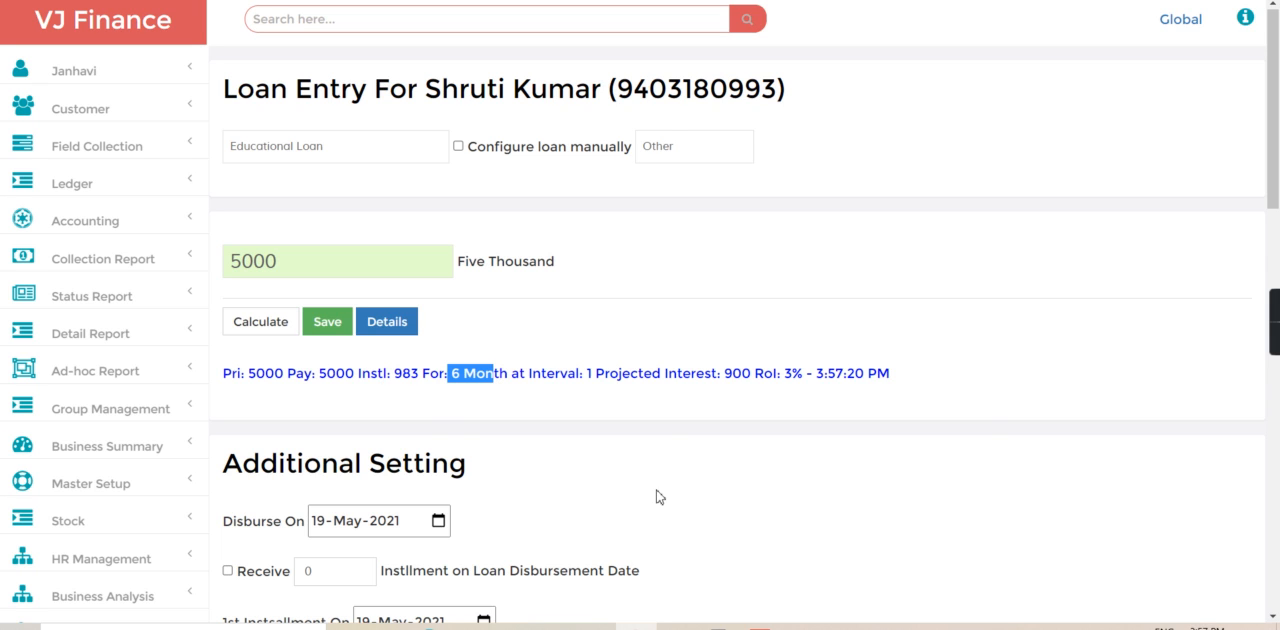
- Look over the additional settings and fees sections, and save the loan entry
{"action": "scroll", "coordinate": [1278, 463], "scroll_direction": "down", "scroll_amount": 5}
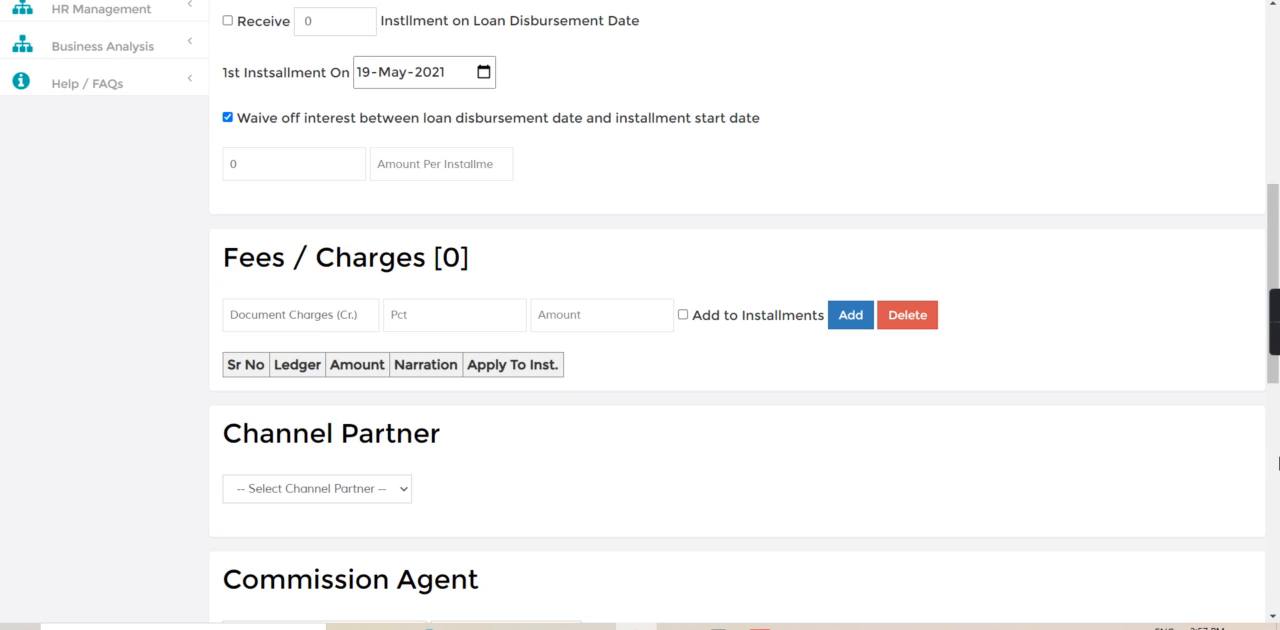
{"action": "scroll", "coordinate": [1272, 280], "scroll_direction": "up", "scroll_amount": 5}
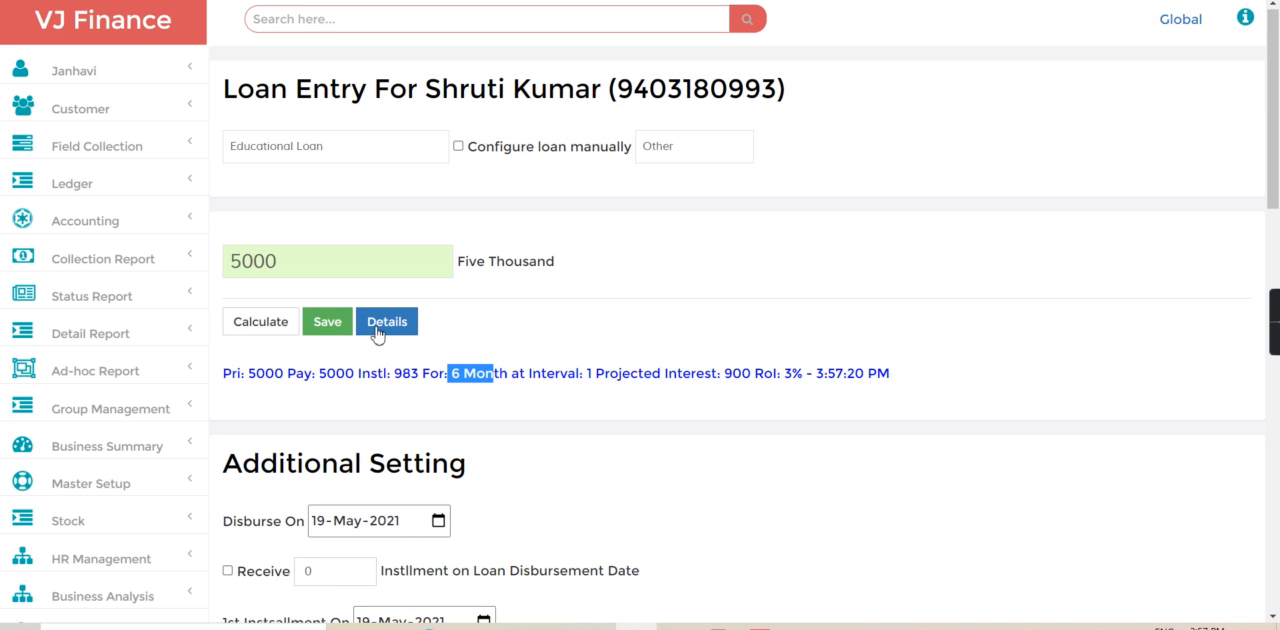
{"action": "left_click", "coordinate": [314, 321]}
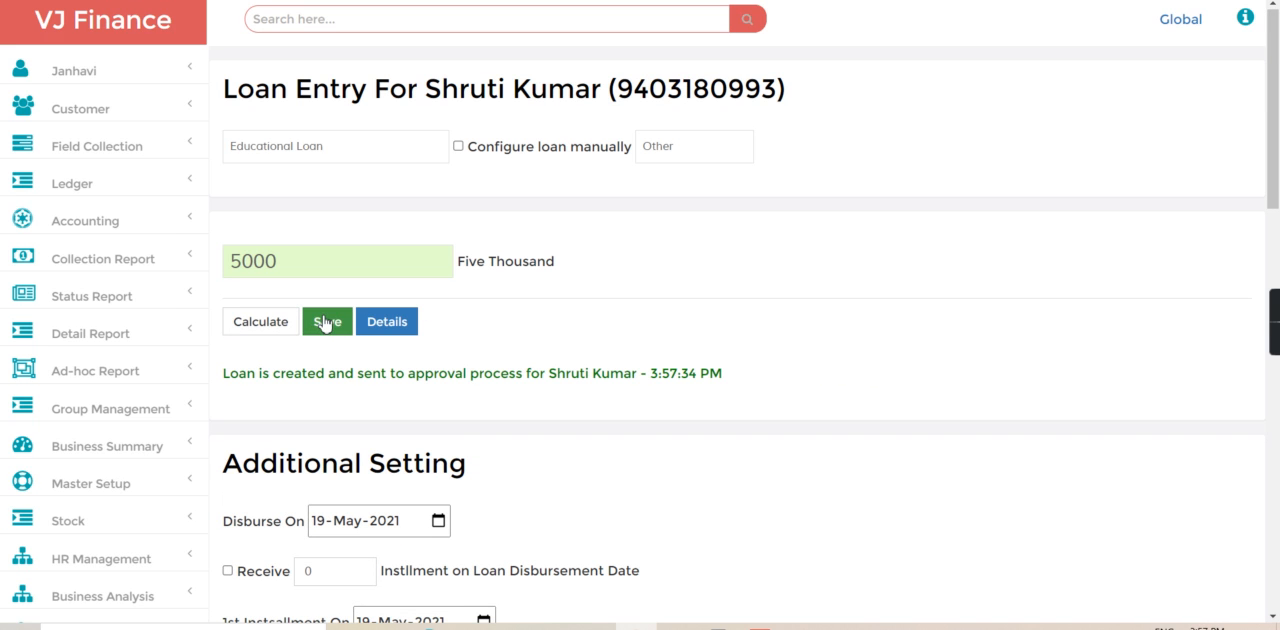
- Go to the customer loan approvals, list the New Request loans and open the customer's request
{"action": "left_click", "coordinate": [133, 108]}
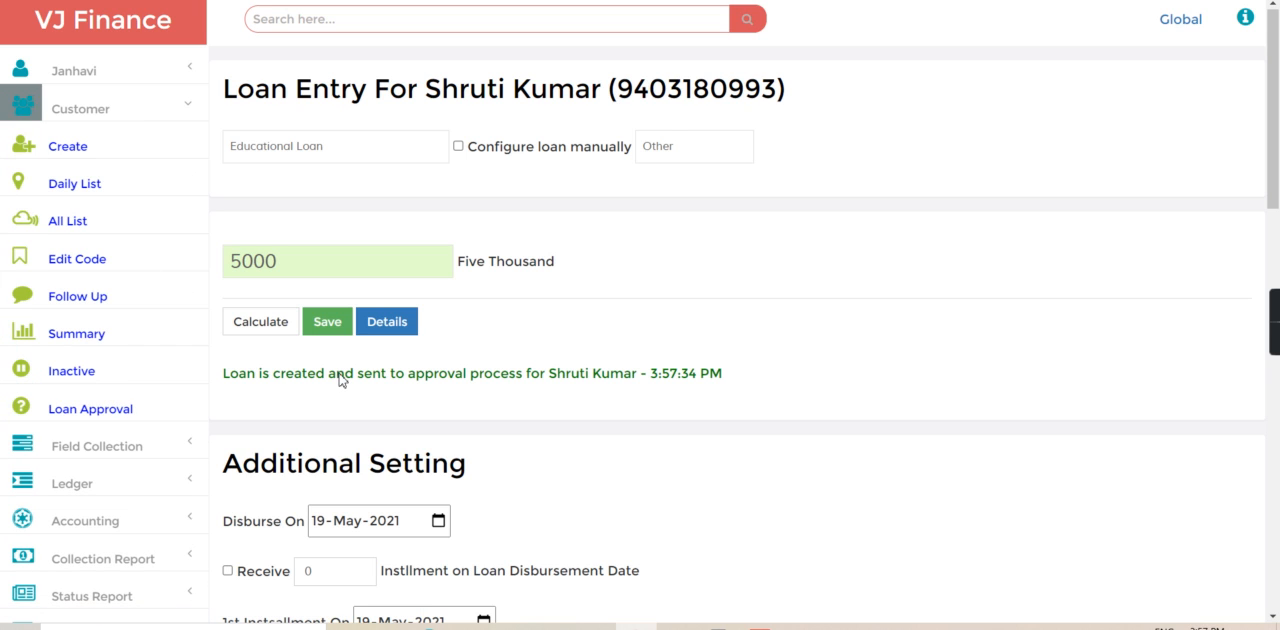
{"action": "left_click", "coordinate": [80, 418]}
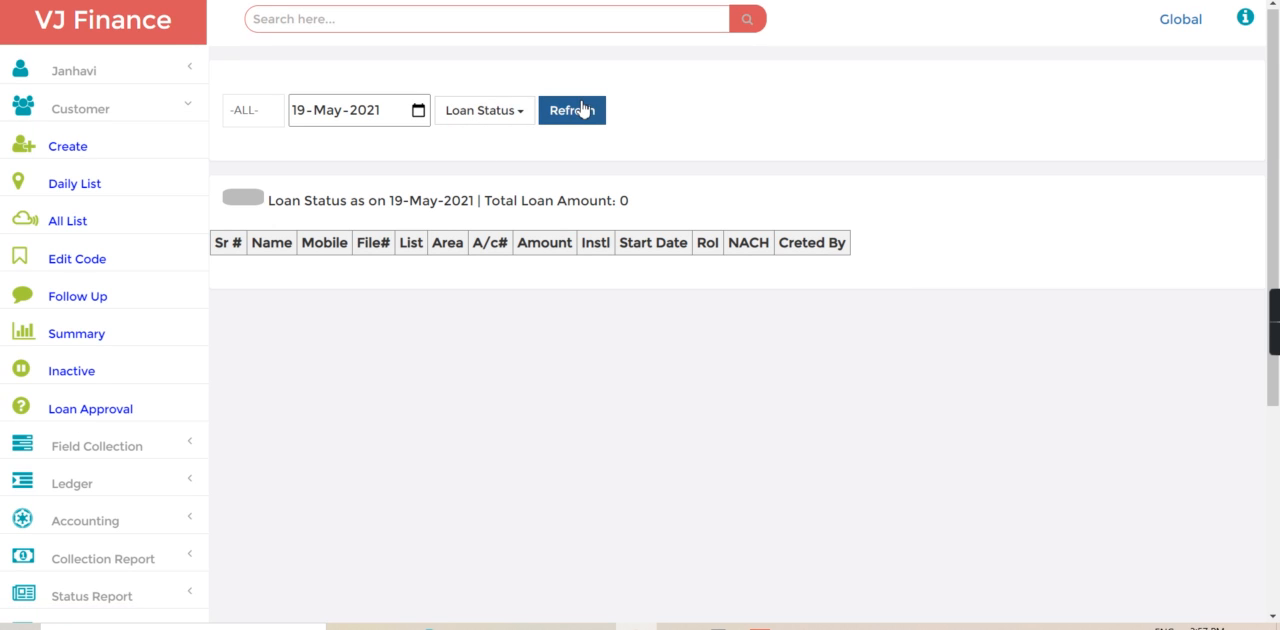
{"action": "left_click", "coordinate": [491, 113]}
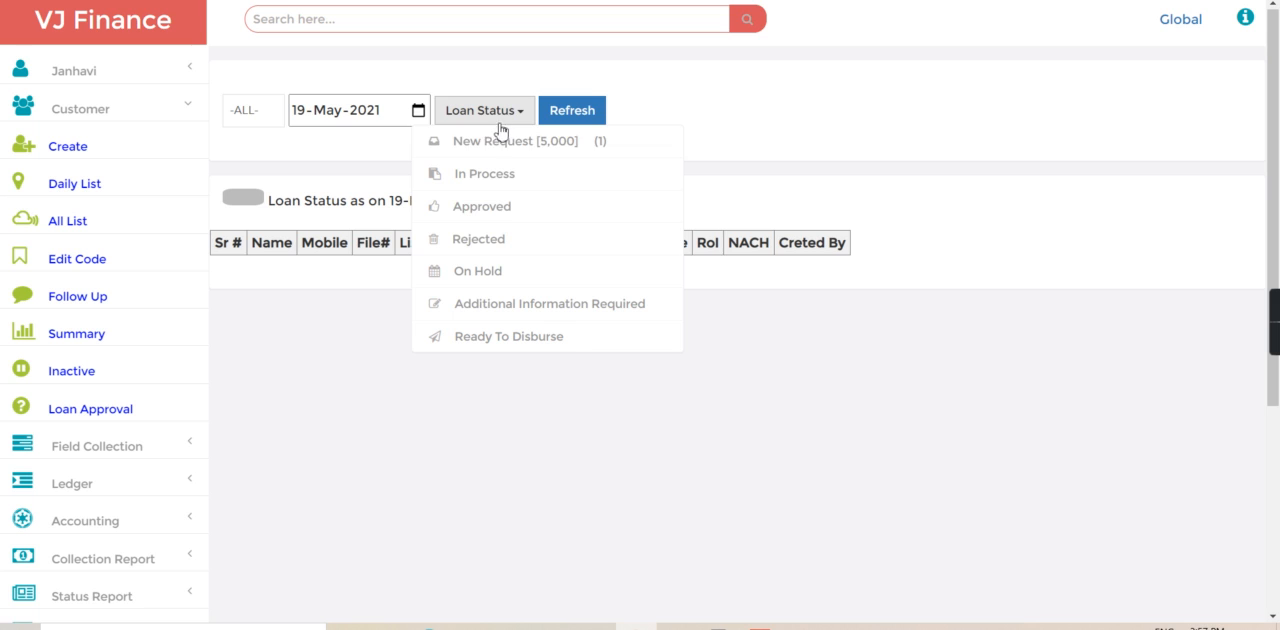
{"action": "left_click", "coordinate": [503, 142]}
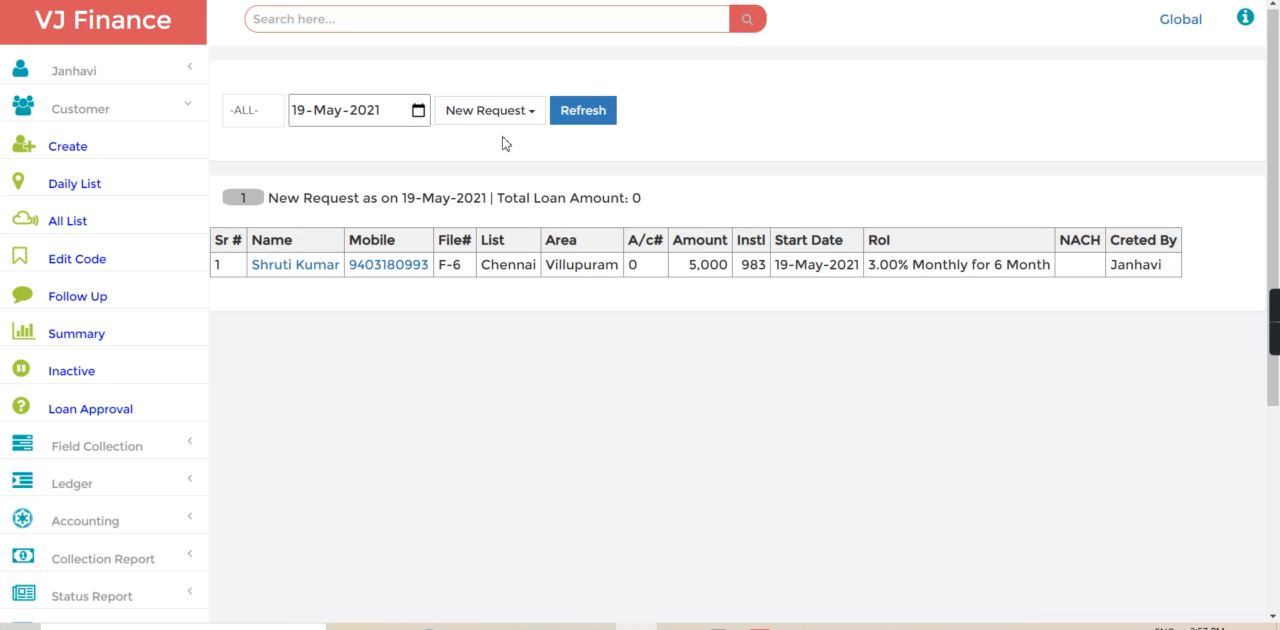
{"action": "left_click", "coordinate": [318, 265]}
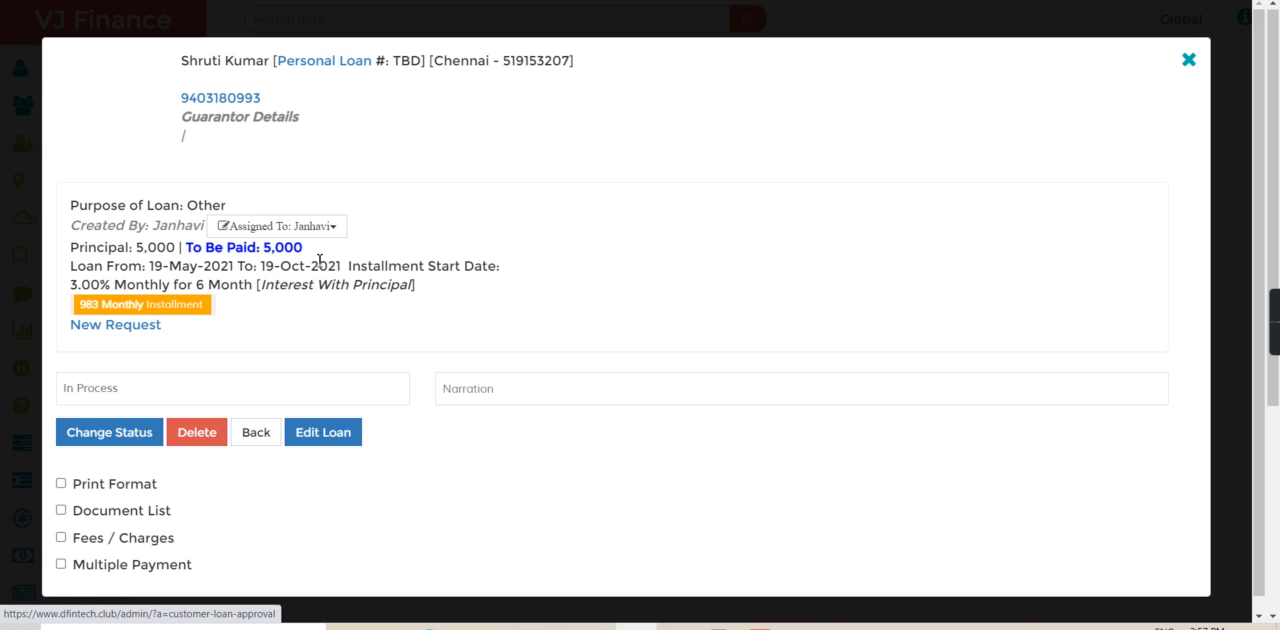
- Change the loan request's status to Approved and return to the loan list
{"action": "left_click", "coordinate": [101, 394]}
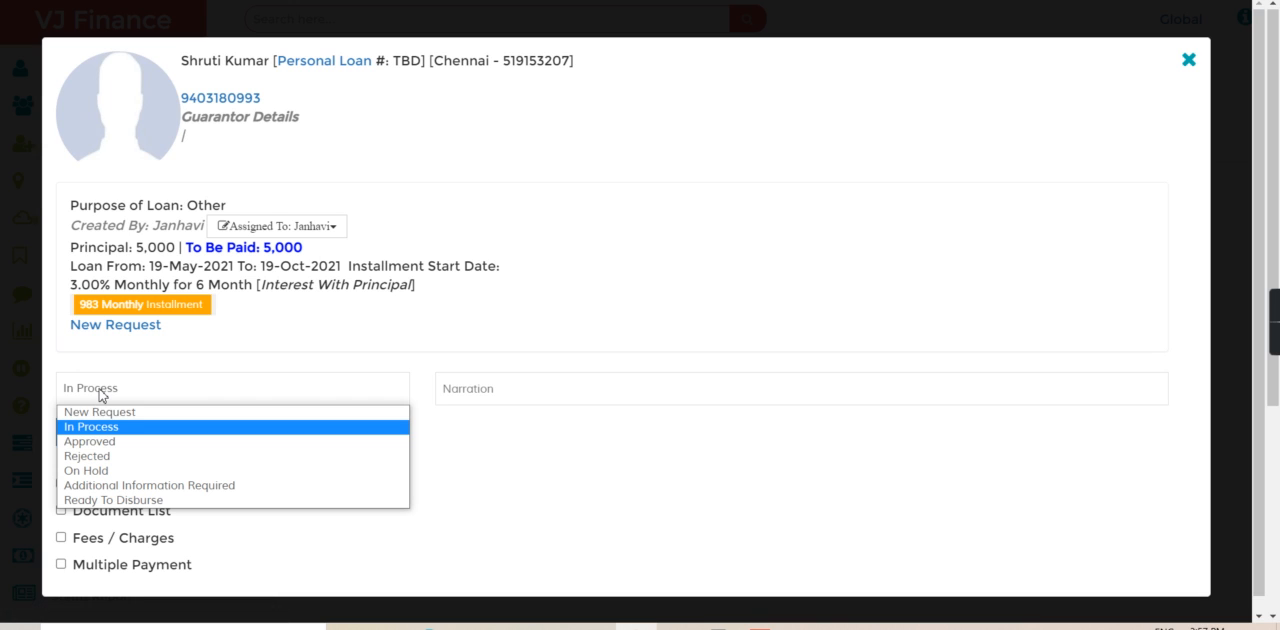
{"action": "left_click", "coordinate": [102, 447]}
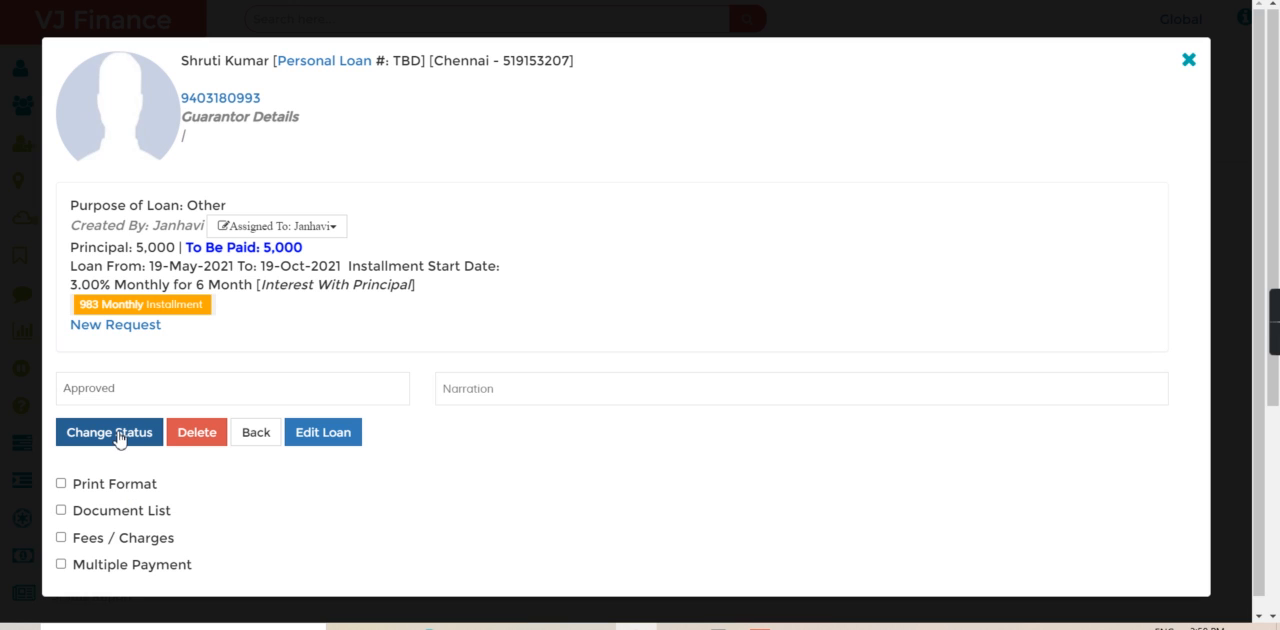
{"action": "left_click", "coordinate": [118, 439]}
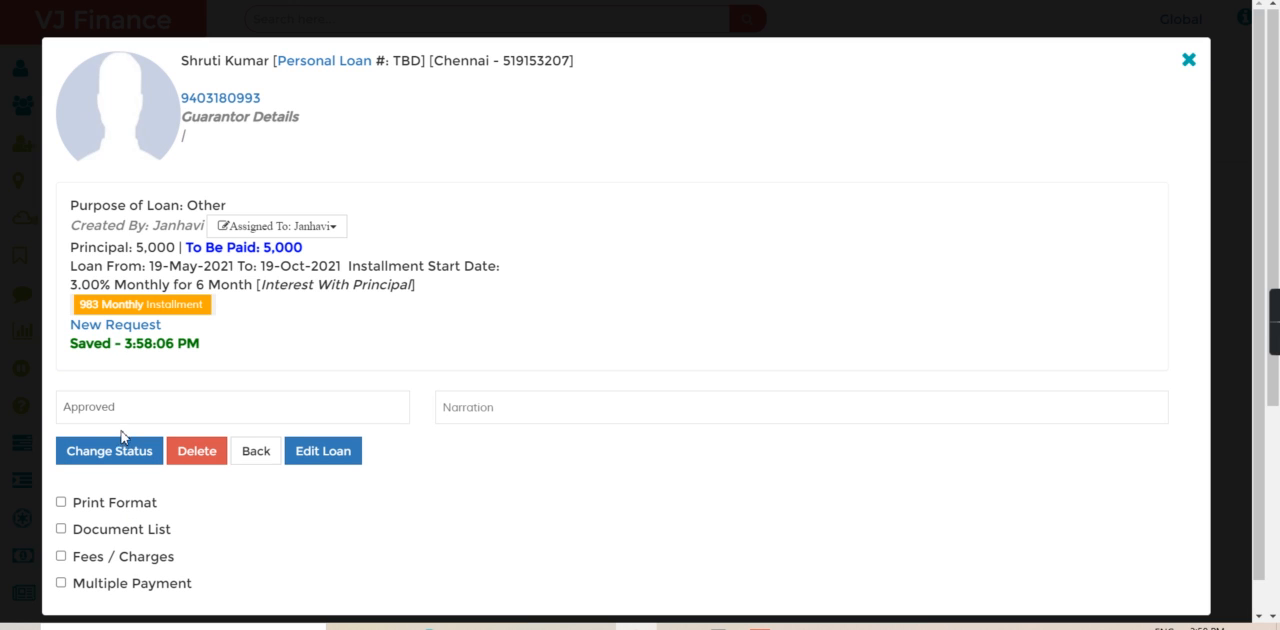
{"action": "left_click", "coordinate": [251, 462]}
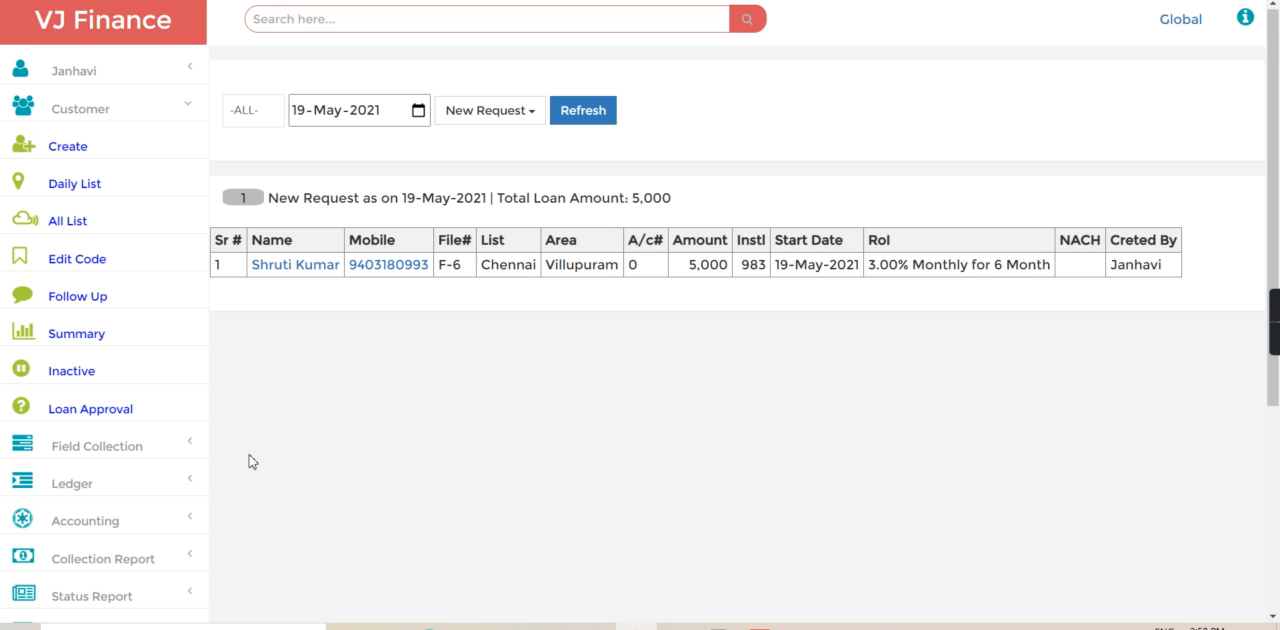
- List the loans with Approved status and open the customer's loan
{"action": "left_click", "coordinate": [522, 113]}
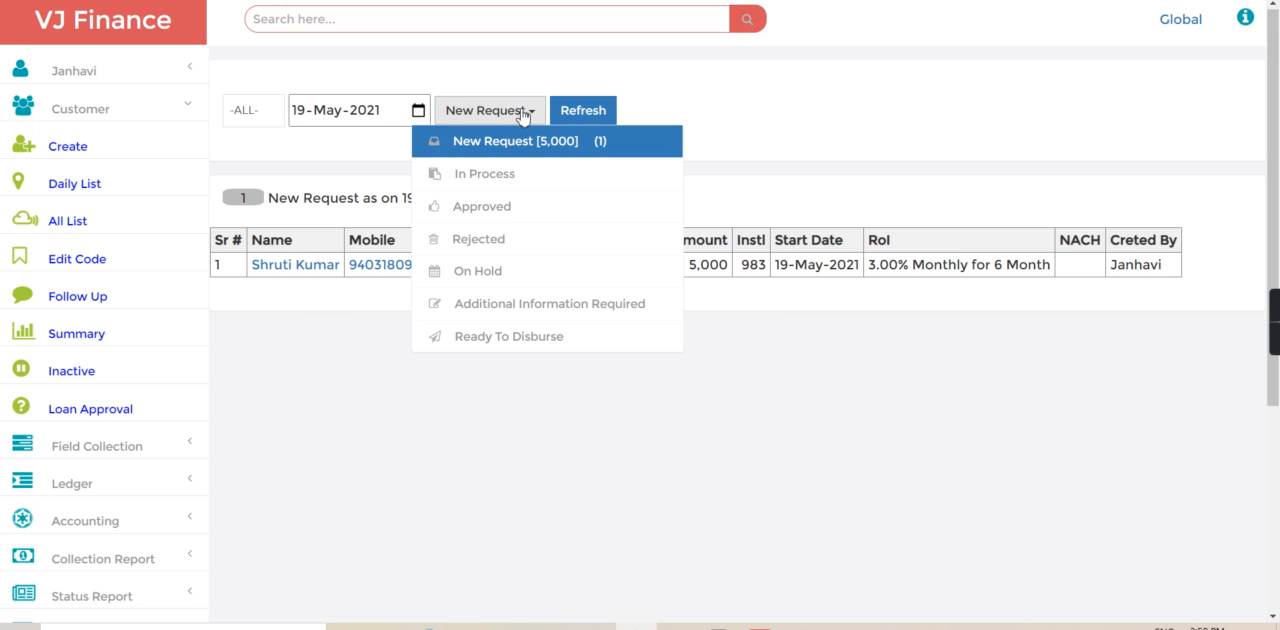
{"action": "left_click", "coordinate": [488, 207]}
{"action": "left_click", "coordinate": [296, 266]}
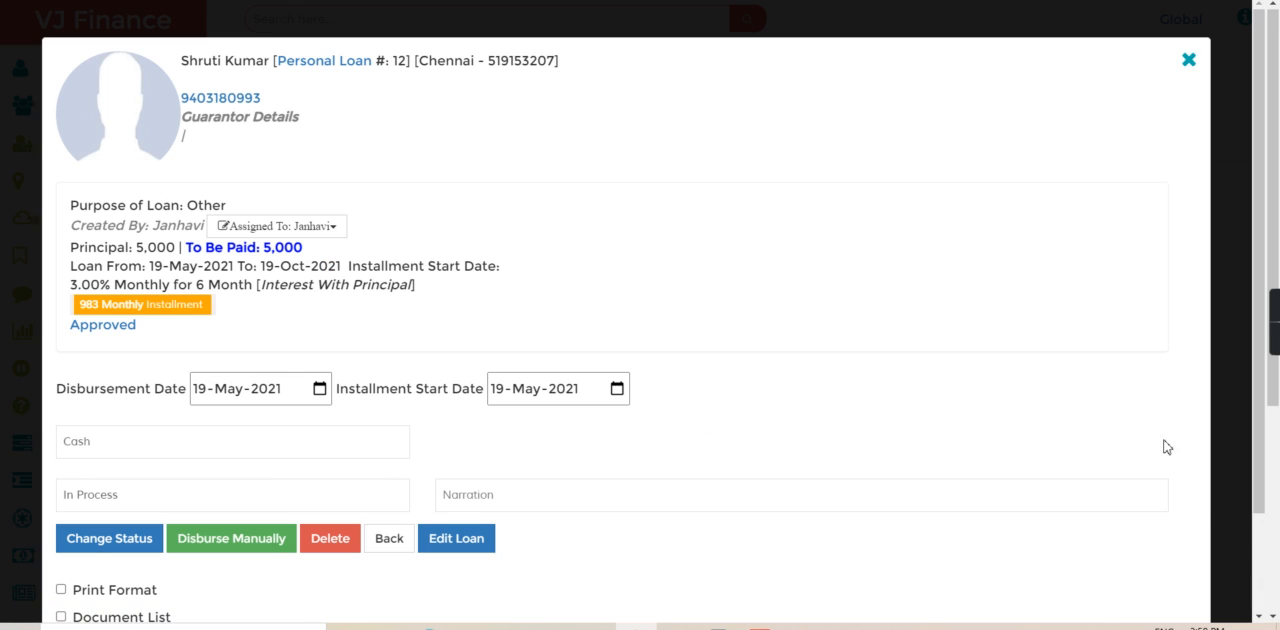
- Turn on Print Format for the approved loan and look through its Loan Agreement document
{"action": "scroll", "coordinate": [1263, 545], "scroll_direction": "down", "scroll_amount": 2}
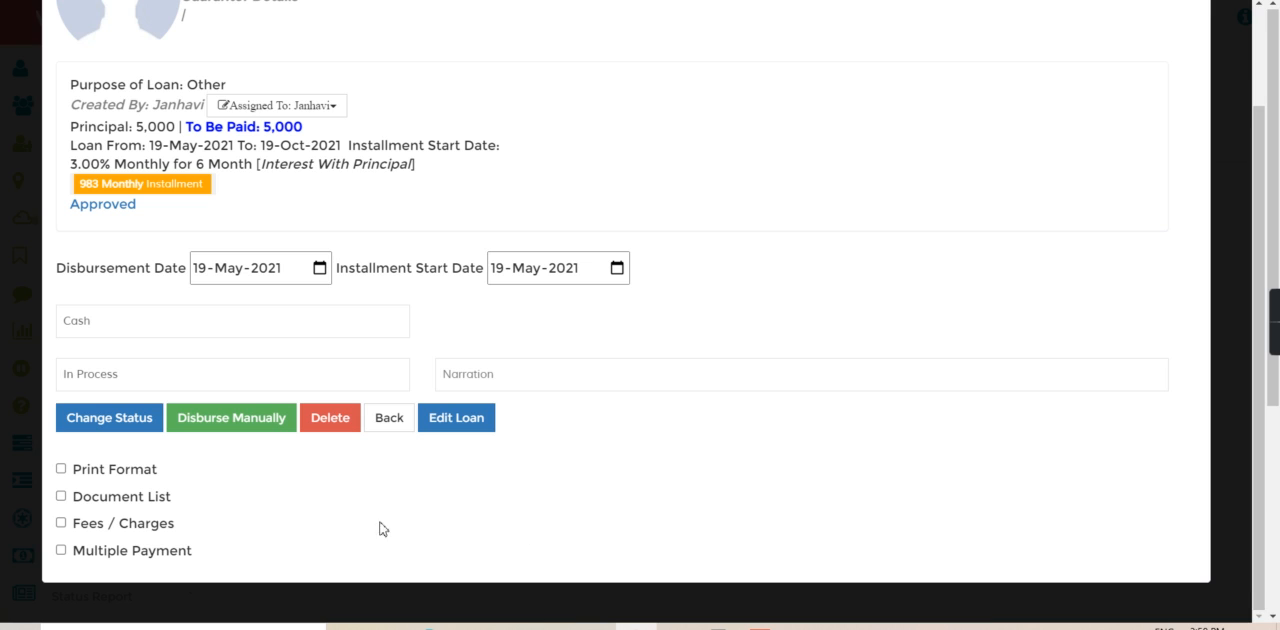
{"action": "left_click", "coordinate": [61, 469]}
{"action": "left_click", "coordinate": [129, 510]}
{"action": "left_click", "coordinate": [129, 557]}
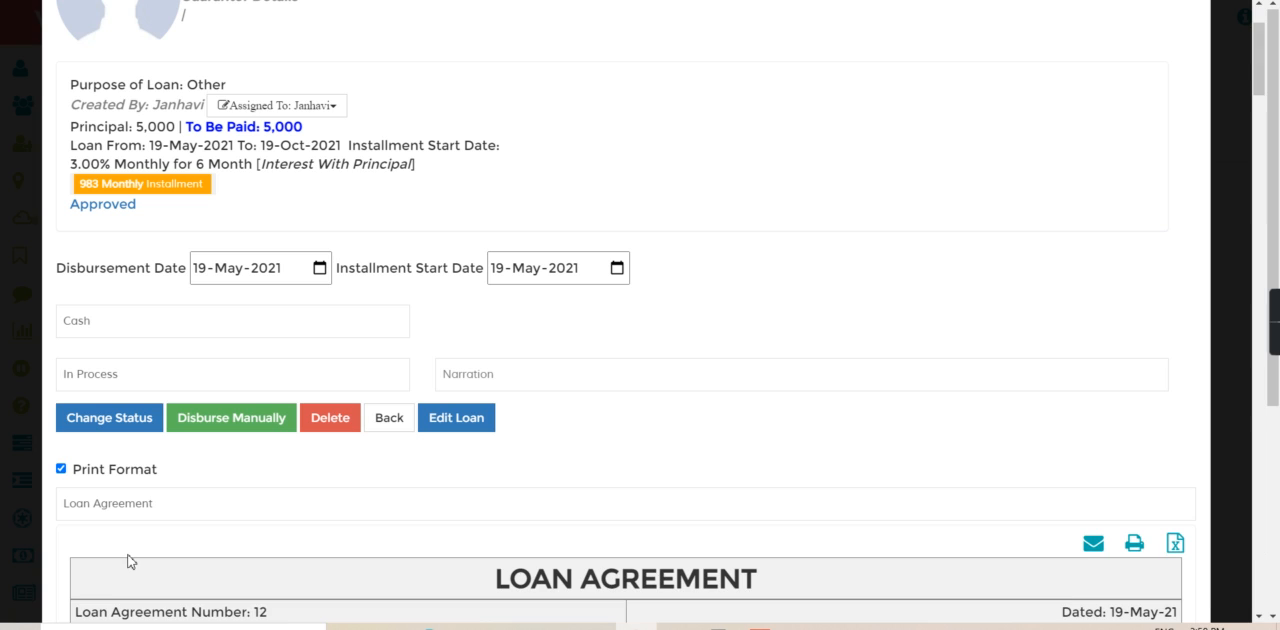
{"action": "left_click", "coordinate": [1258, 525]}
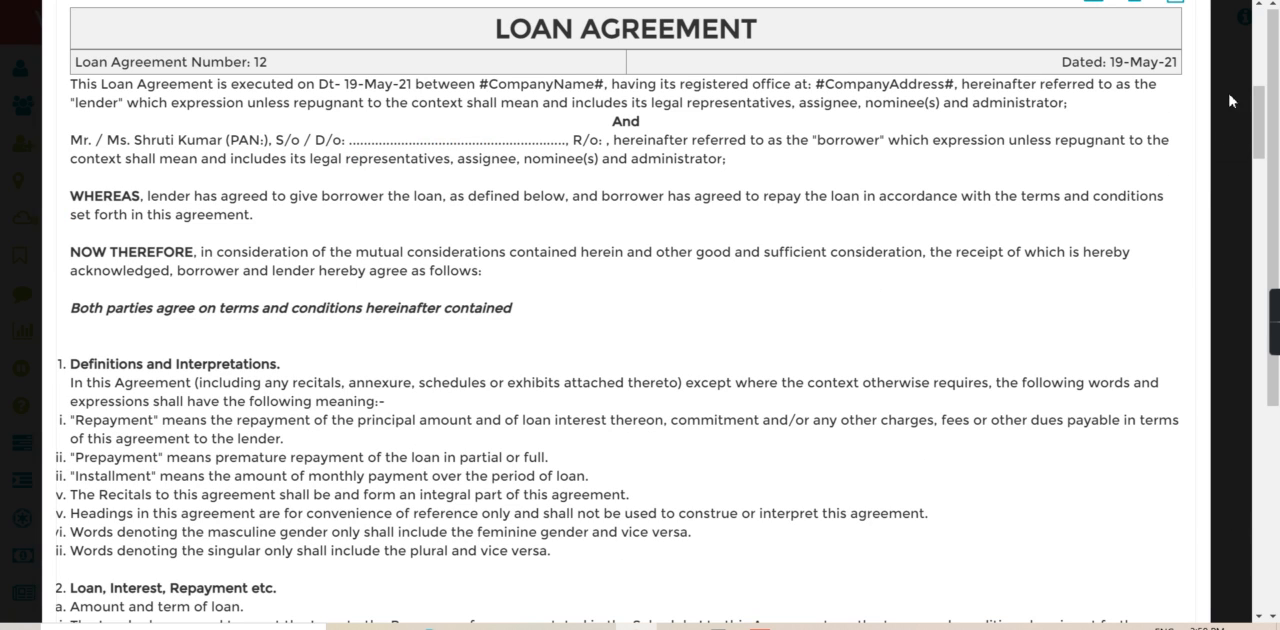
{"action": "left_click", "coordinate": [1262, 72]}
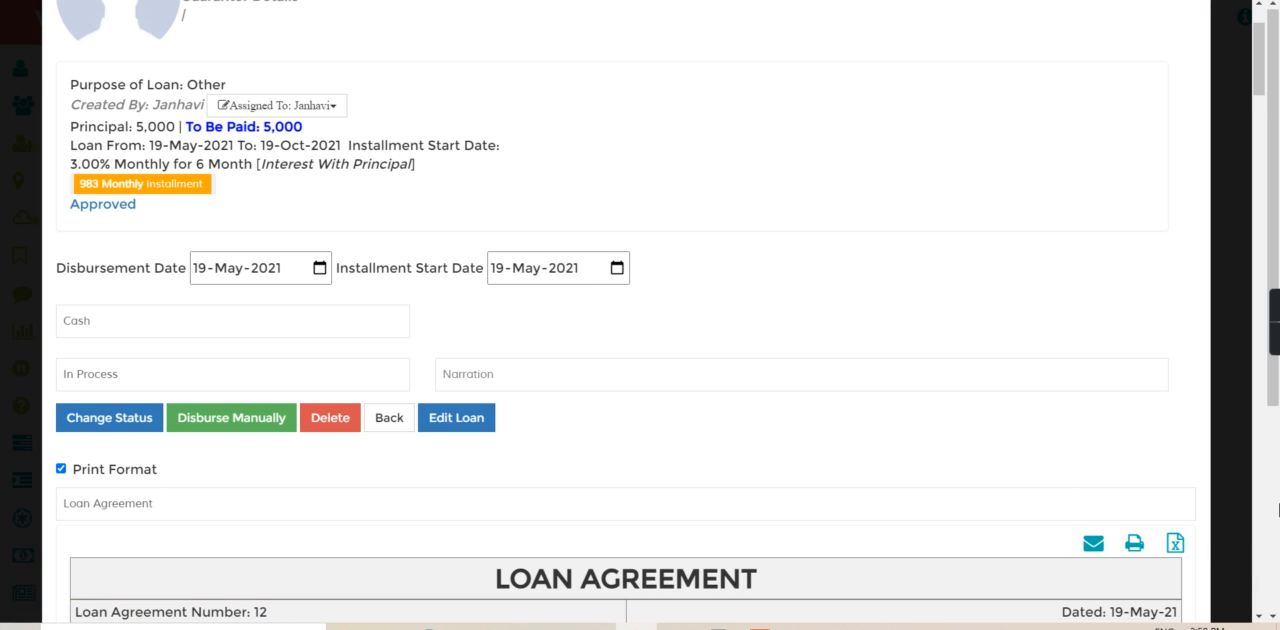
{"action": "left_click", "coordinate": [1260, 503]}
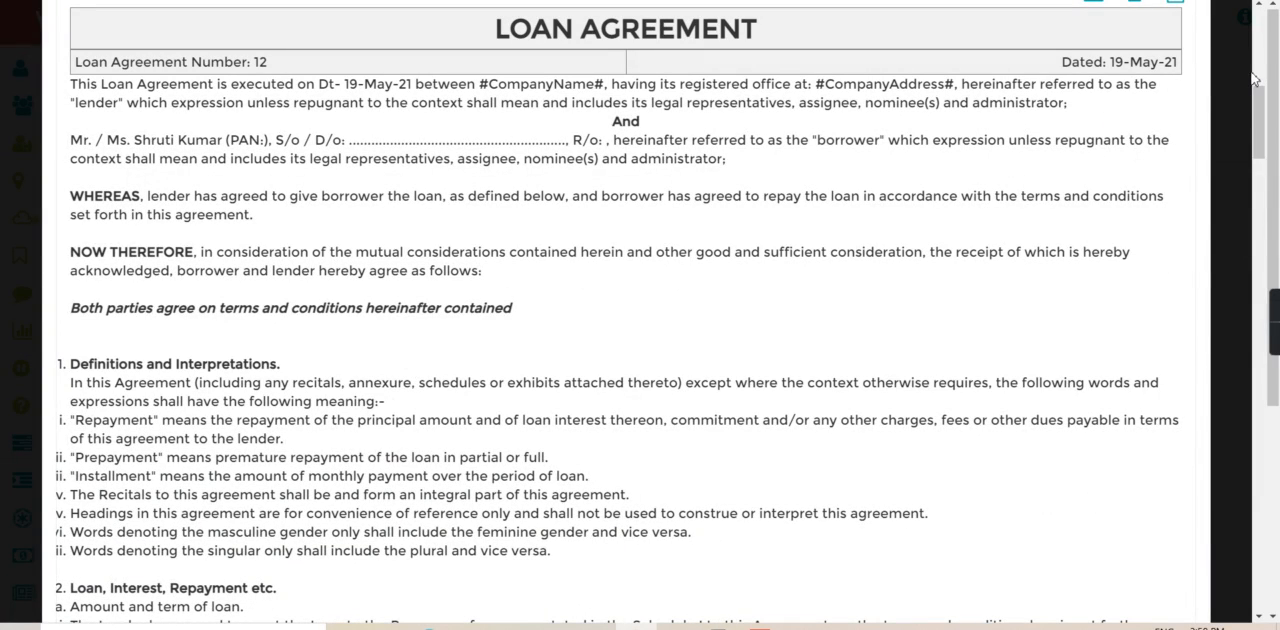
{"action": "left_click", "coordinate": [1253, 78]}
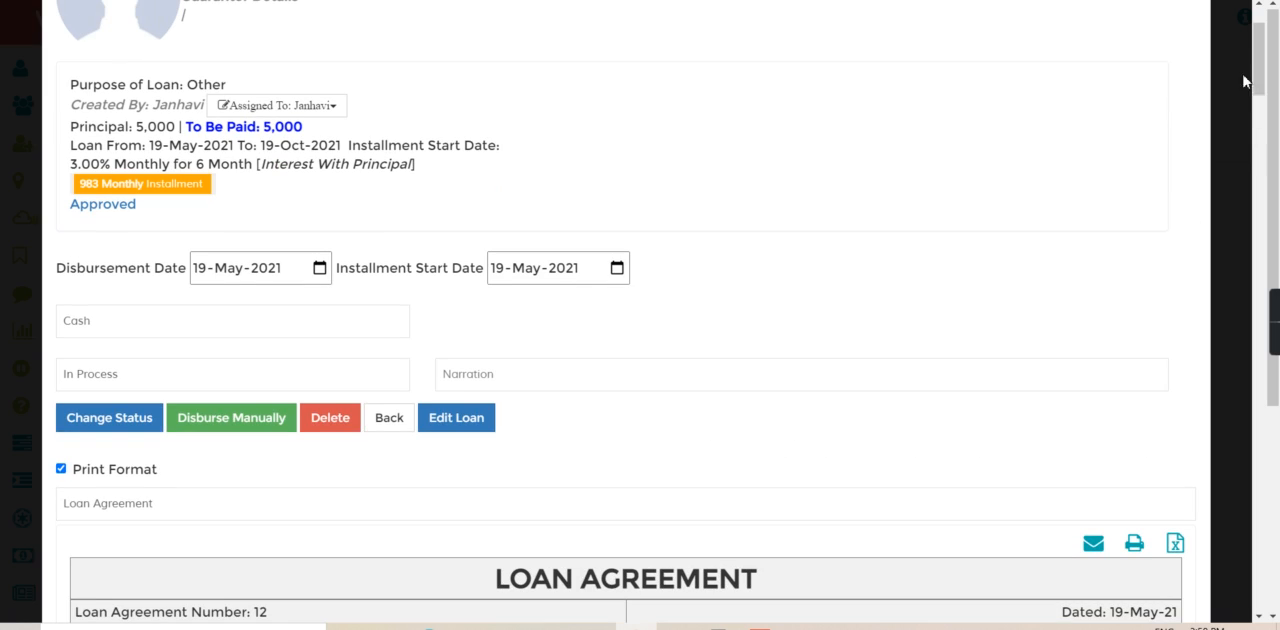
- Turn off Print Format and show the approved loan's Document List to check the verified document
{"action": "left_click", "coordinate": [61, 469]}
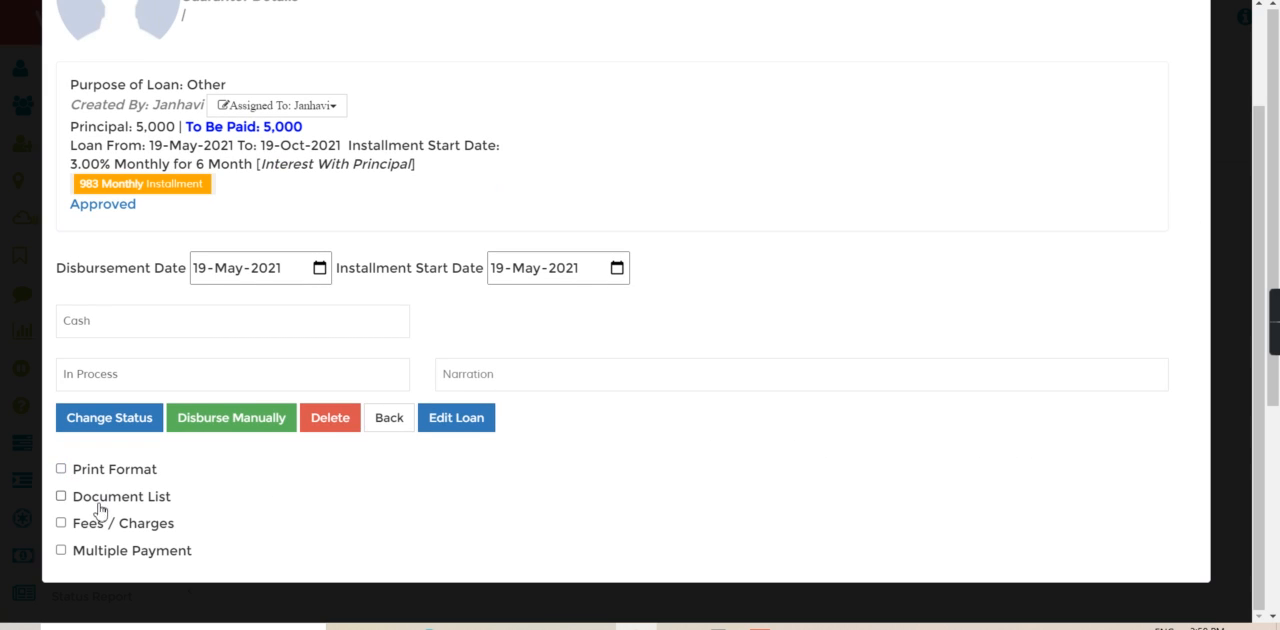
{"action": "left_click", "coordinate": [61, 497]}
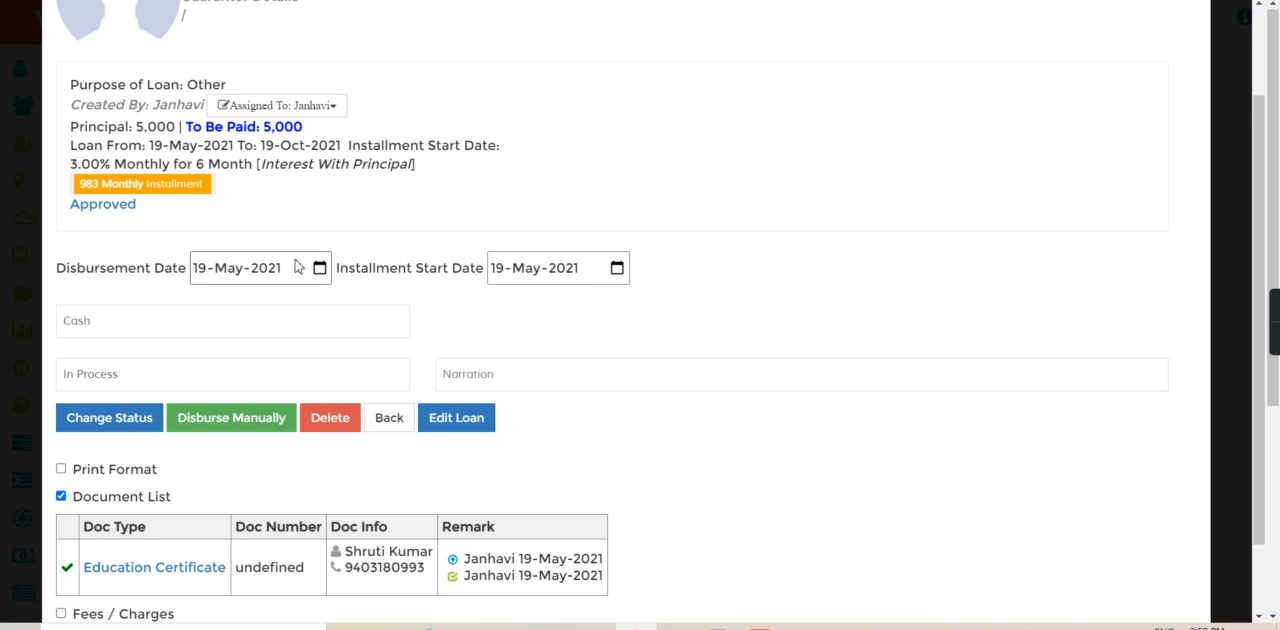
- Select Approved as the loan's status, disburse the loan manually and go back to the loan list
{"action": "left_click", "coordinate": [105, 378]}
{"action": "left_click", "coordinate": [106, 428]}
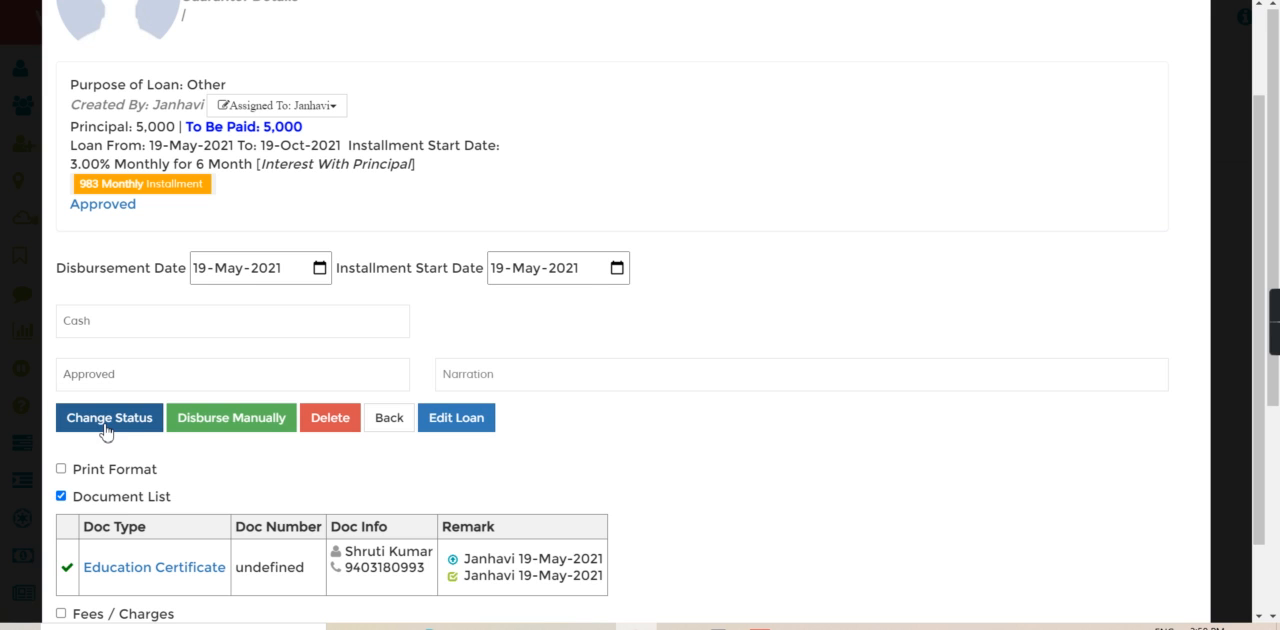
{"action": "left_click", "coordinate": [201, 425]}
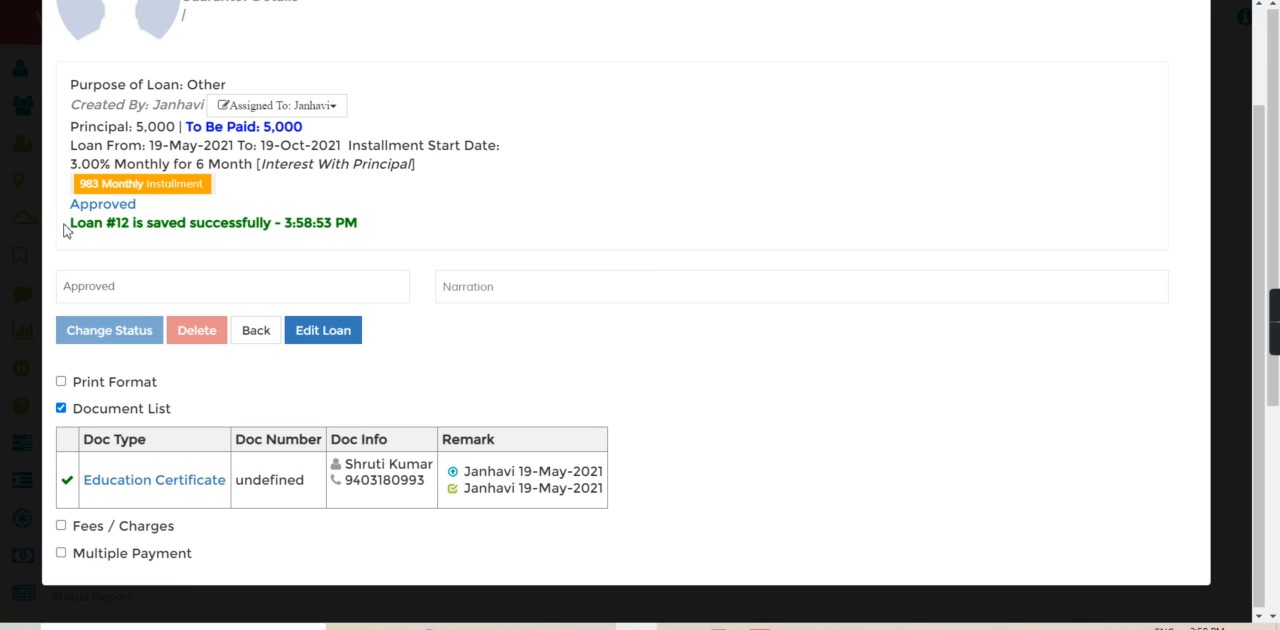
{"action": "left_click", "coordinate": [257, 333]}
- Search for the disbursed loan by its loan number and review its summary and balance
{"action": "left_click", "coordinate": [345, 22]}
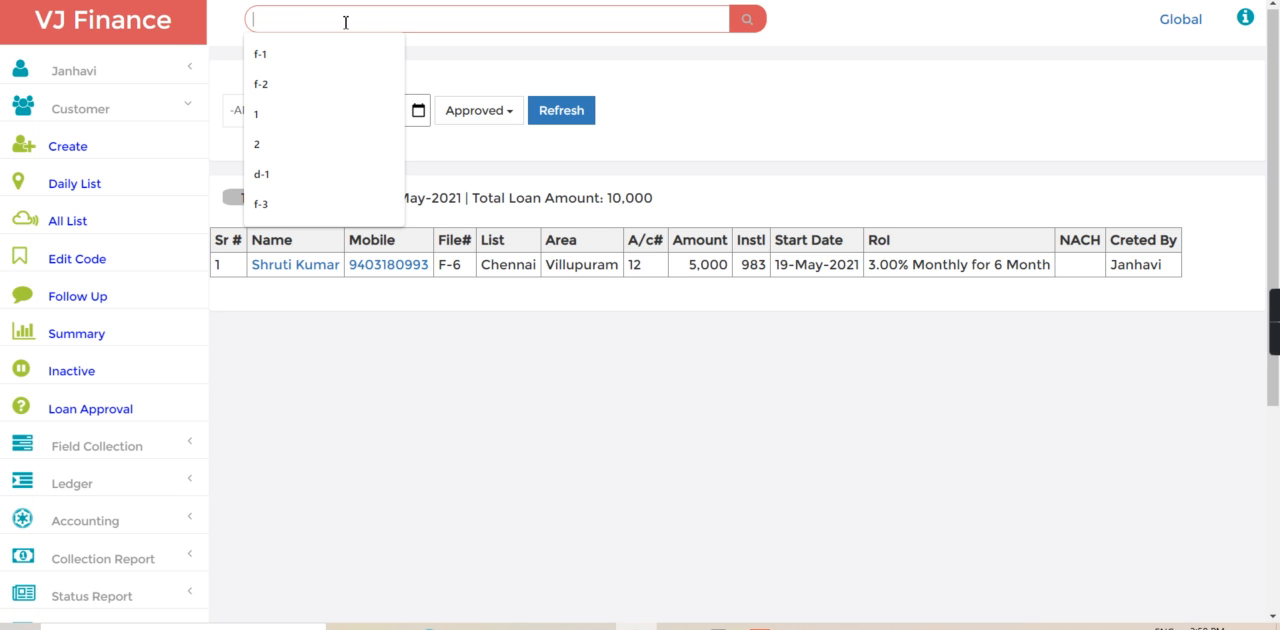
{"action": "type", "text": "12"}
{"action": "key", "text": "Return"}
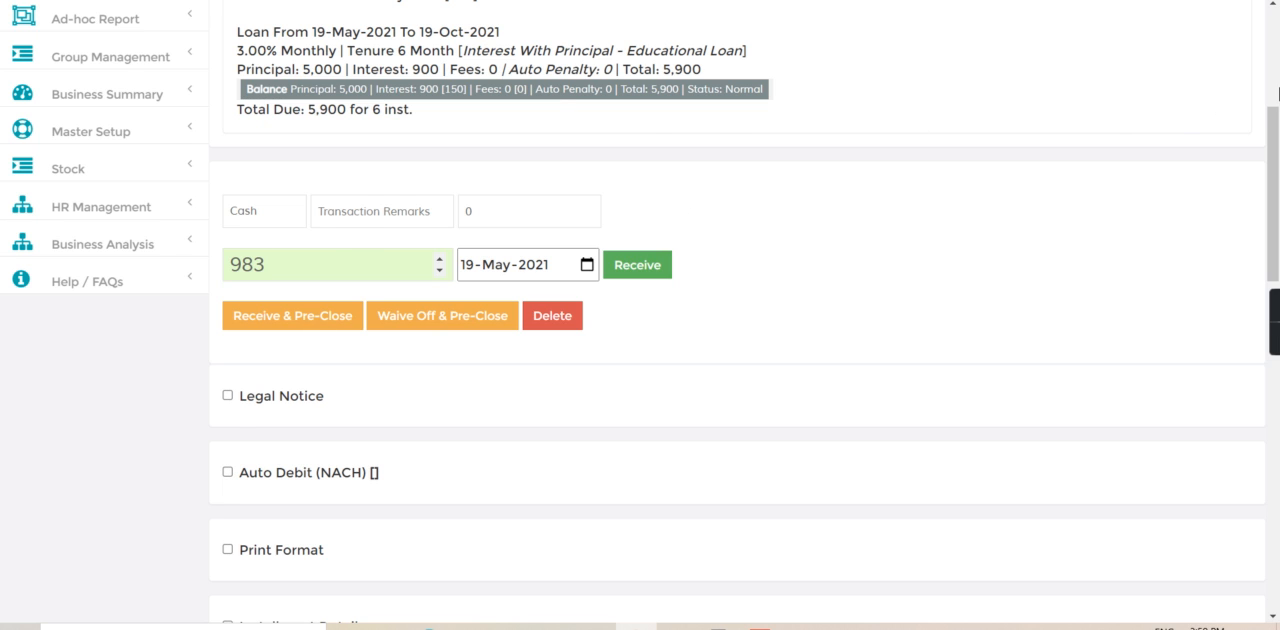
{"action": "scroll", "coordinate": [1242, 121], "scroll_direction": "up", "scroll_amount": 4}
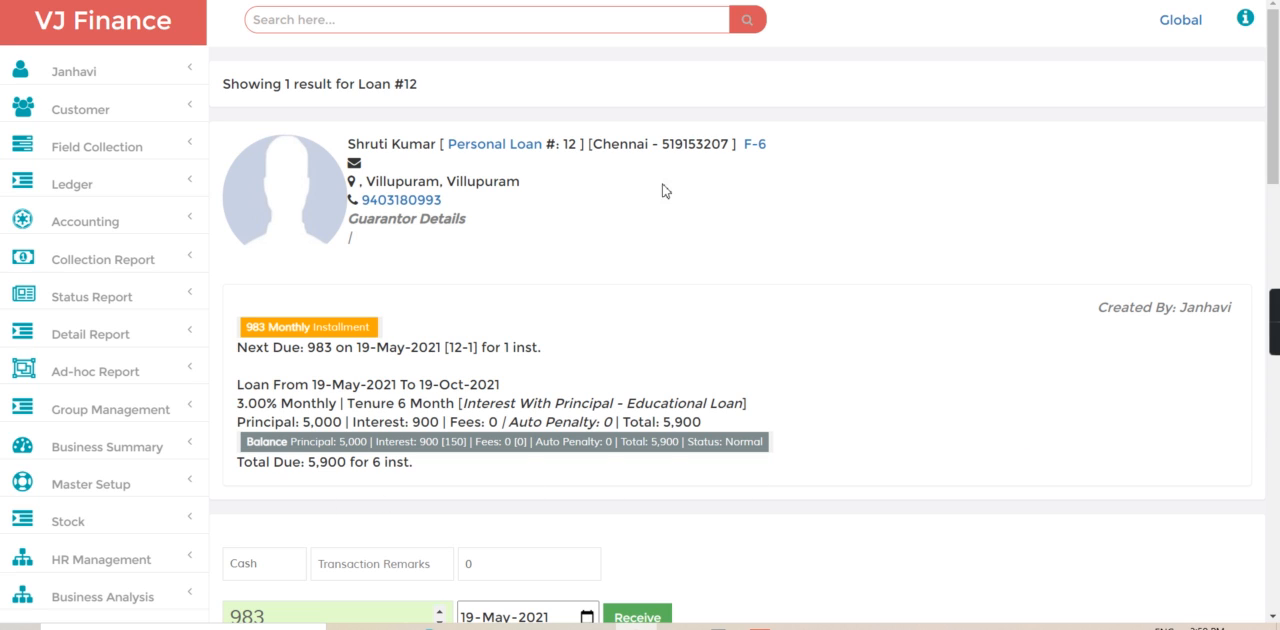
- Show the loan's Installment Tracker, examine the installment due dates and amounts, and hide it again
{"action": "left_click", "coordinate": [1273, 430]}
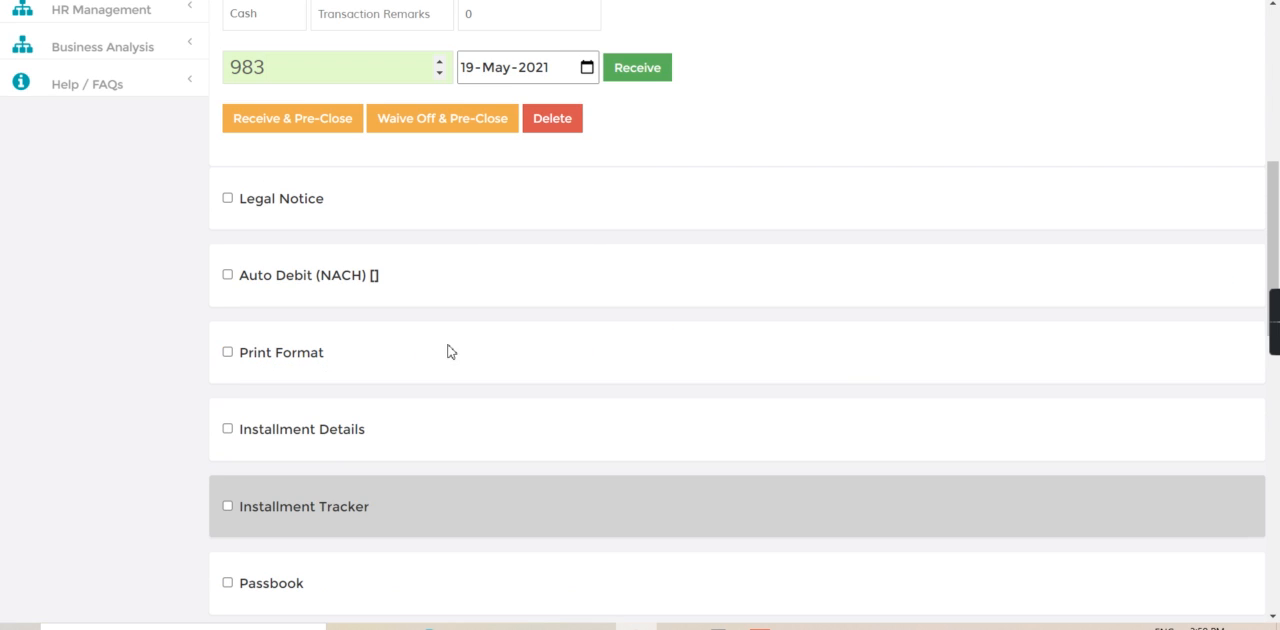
{"action": "left_click", "coordinate": [229, 506]}
{"action": "scroll", "coordinate": [666, 418], "scroll_direction": "down", "scroll_amount": 1}
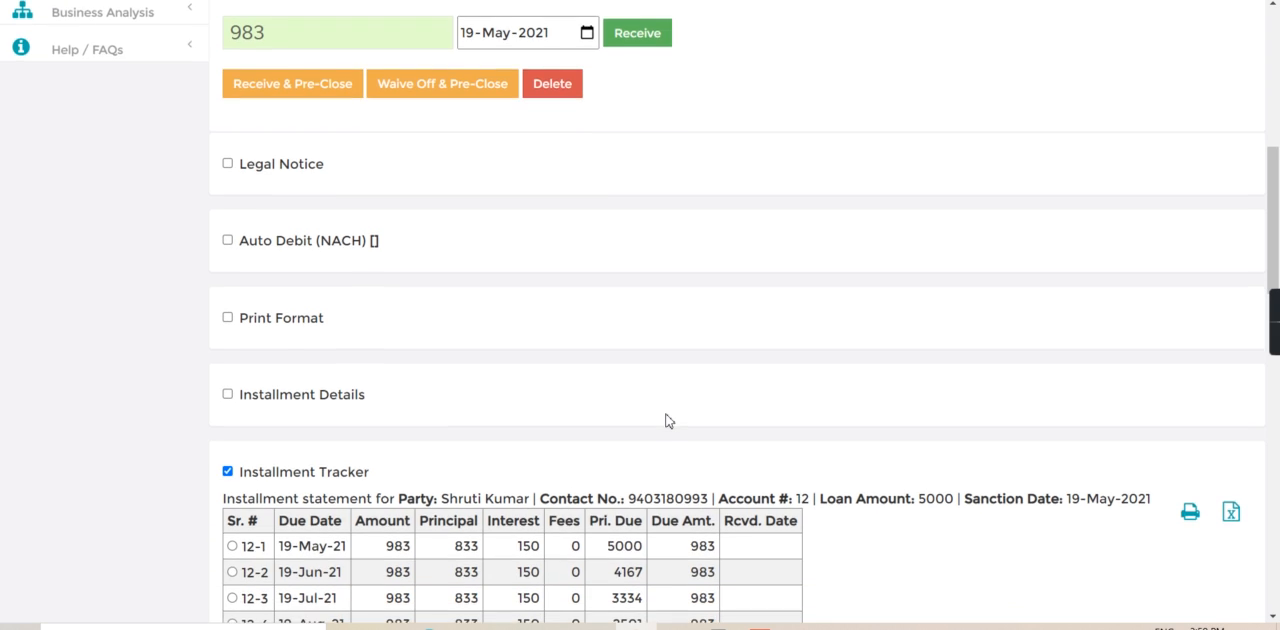
{"action": "scroll", "coordinate": [668, 420], "scroll_direction": "down", "scroll_amount": 3}
{"action": "scroll", "coordinate": [668, 420], "scroll_direction": "down", "scroll_amount": 1}
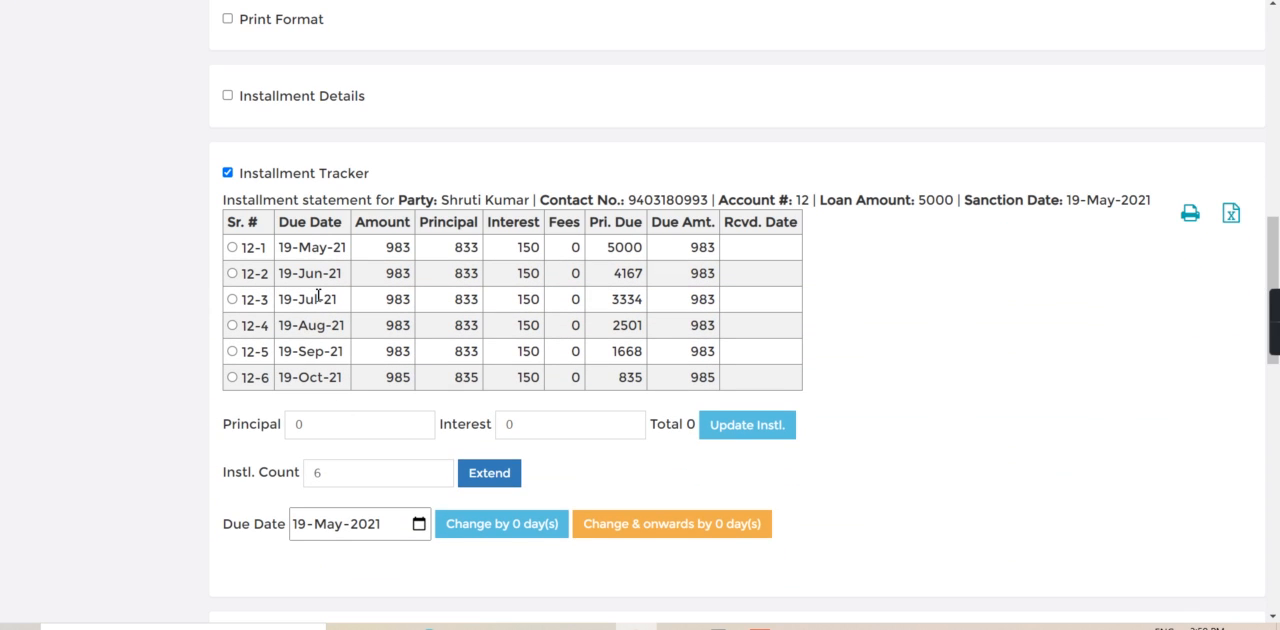
{"action": "left_click_drag", "start_coordinate": [370, 255], "coordinate": [425, 257]}
{"action": "left_click", "coordinate": [428, 257]}
{"action": "left_click", "coordinate": [228, 173]}
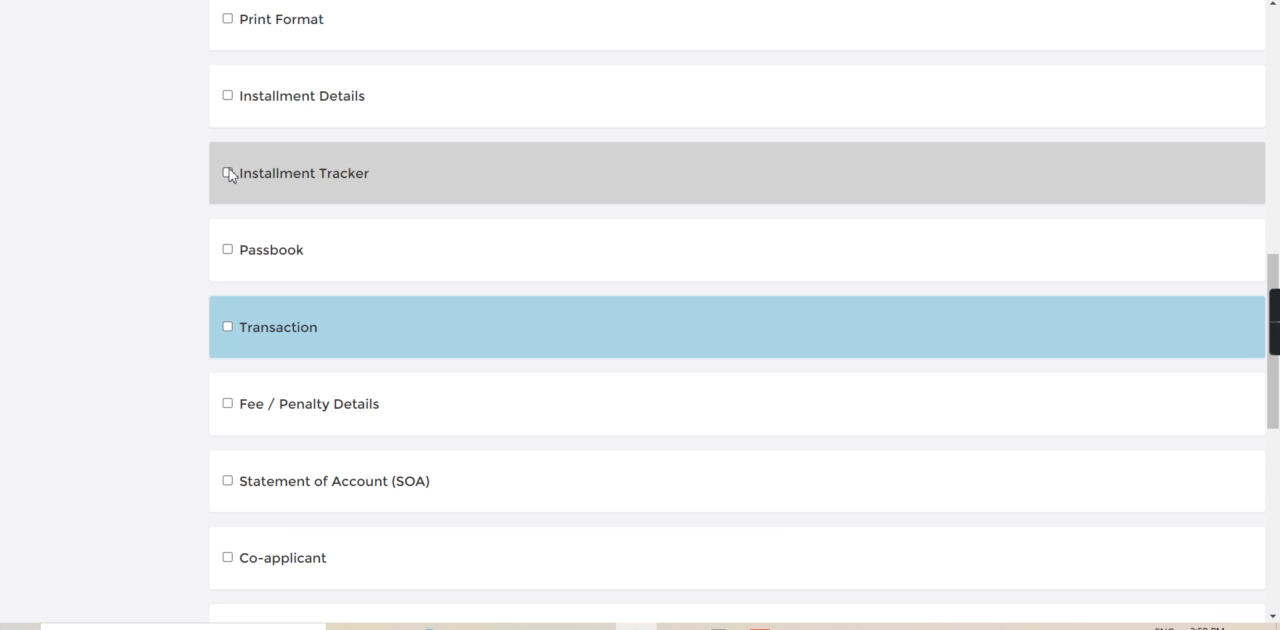
- Review the loan's Passbook and Transaction statement in turn, hiding each section after reading it
{"action": "left_click", "coordinate": [228, 252]}
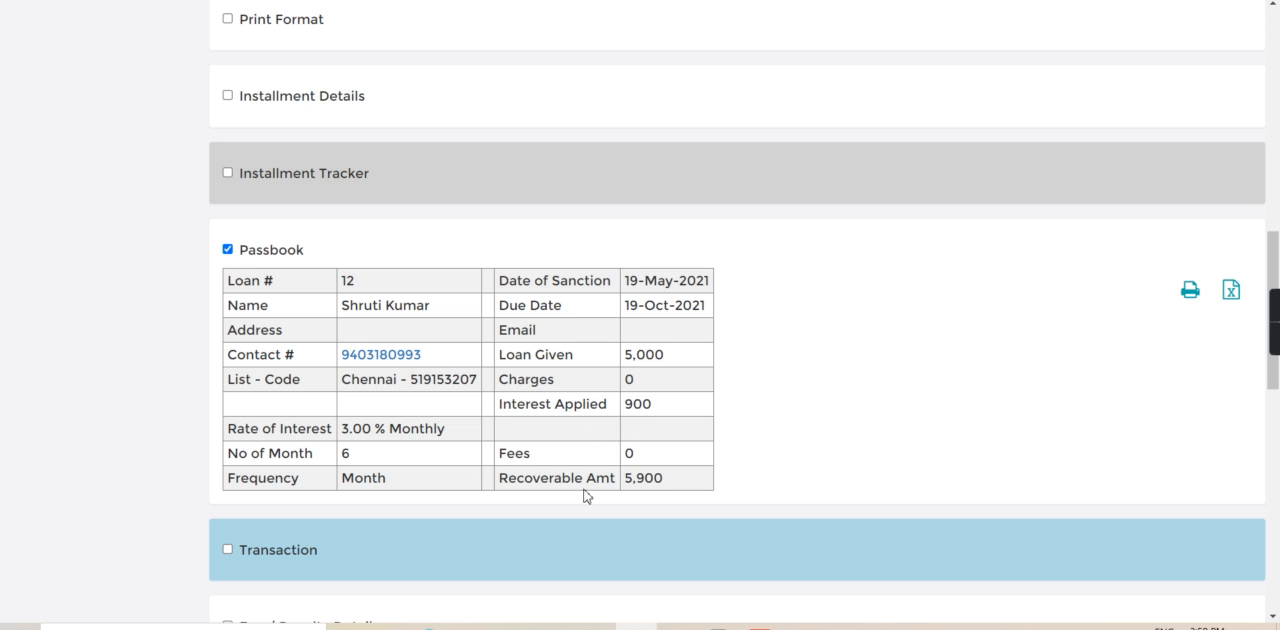
{"action": "left_click", "coordinate": [228, 250]}
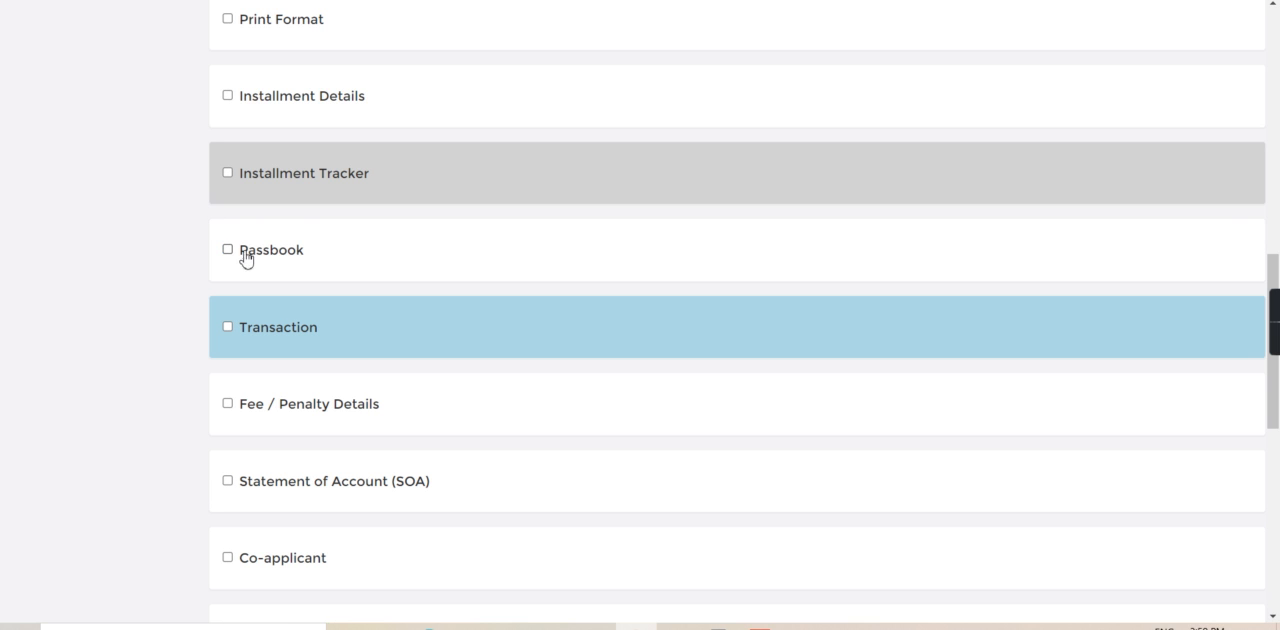
{"action": "left_click", "coordinate": [228, 330]}
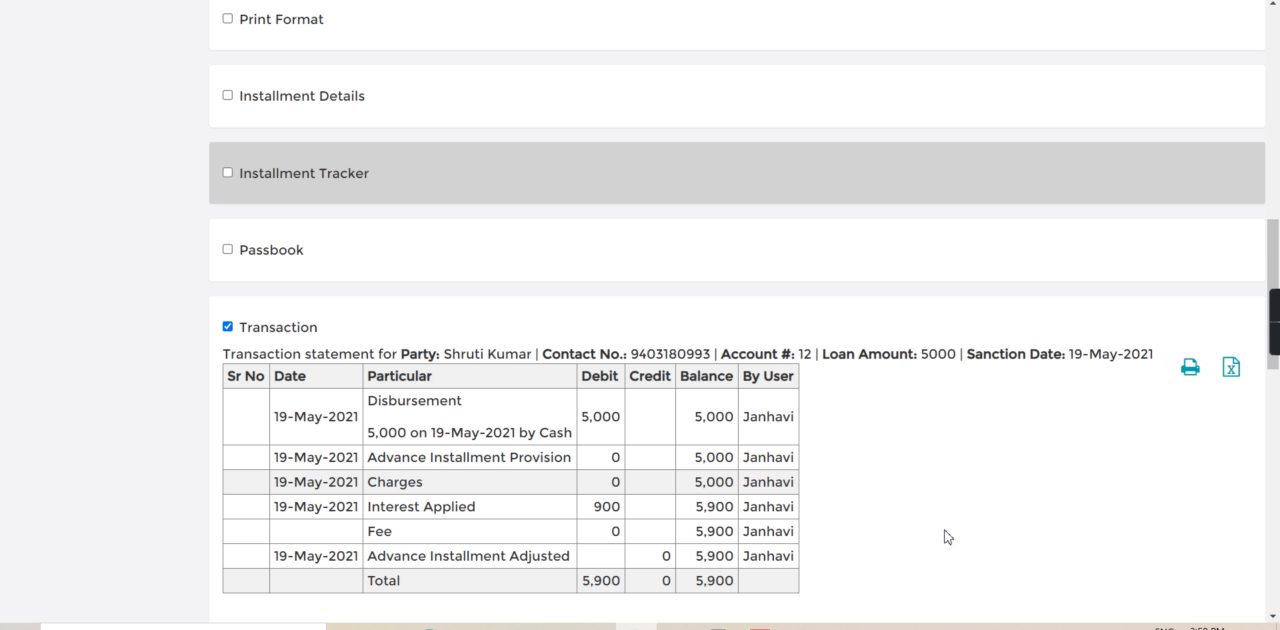
{"action": "scroll", "coordinate": [1100, 450], "scroll_direction": "down", "scroll_amount": 5}
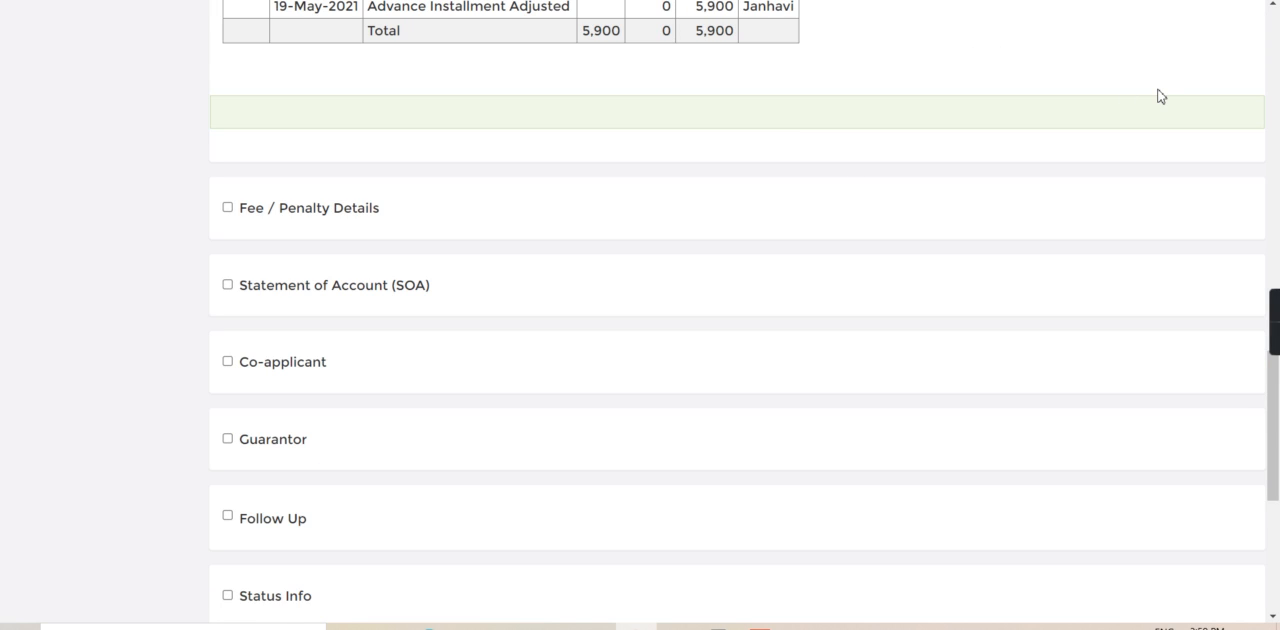
{"action": "scroll", "coordinate": [1160, 96], "scroll_direction": "up", "scroll_amount": 4}
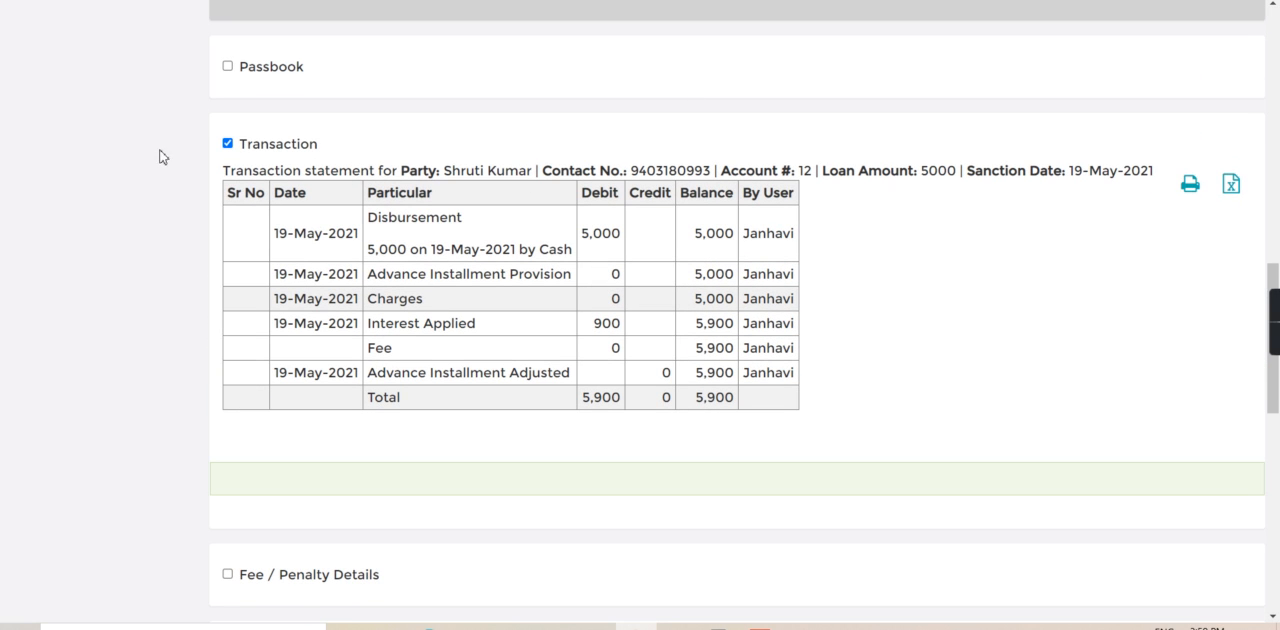
{"action": "left_click", "coordinate": [227, 143]}
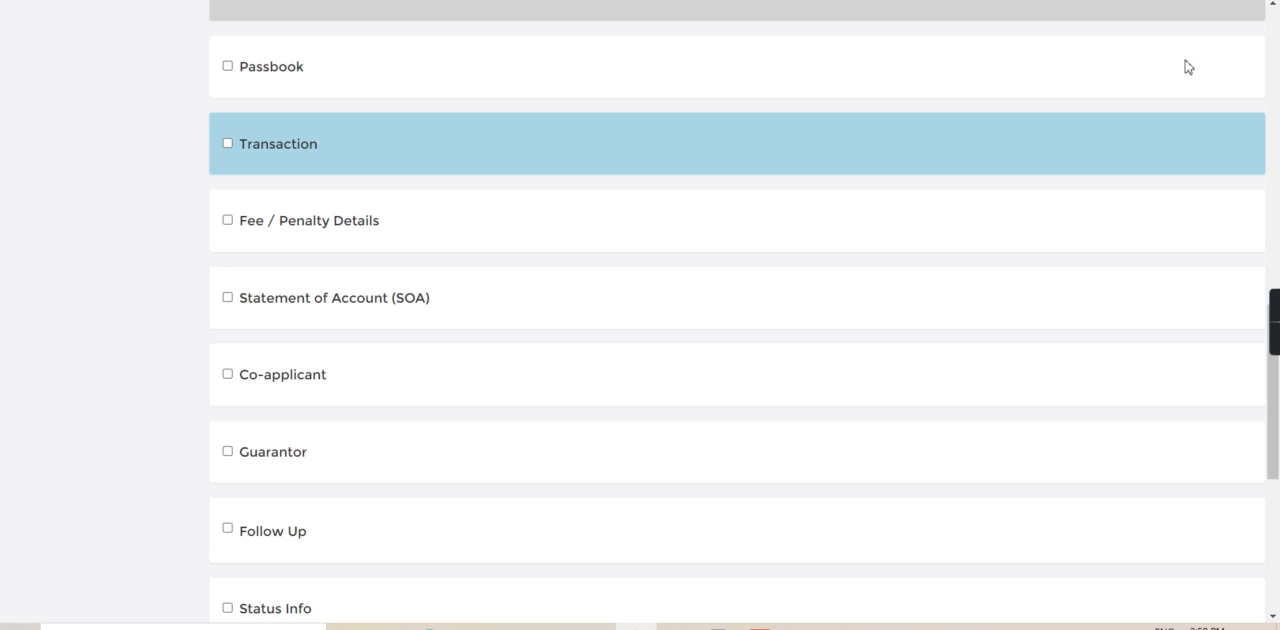
- Leave the loan record and return to the finance system's home page
{"action": "scroll", "coordinate": [1278, 48], "scroll_direction": "up", "scroll_amount": 10}
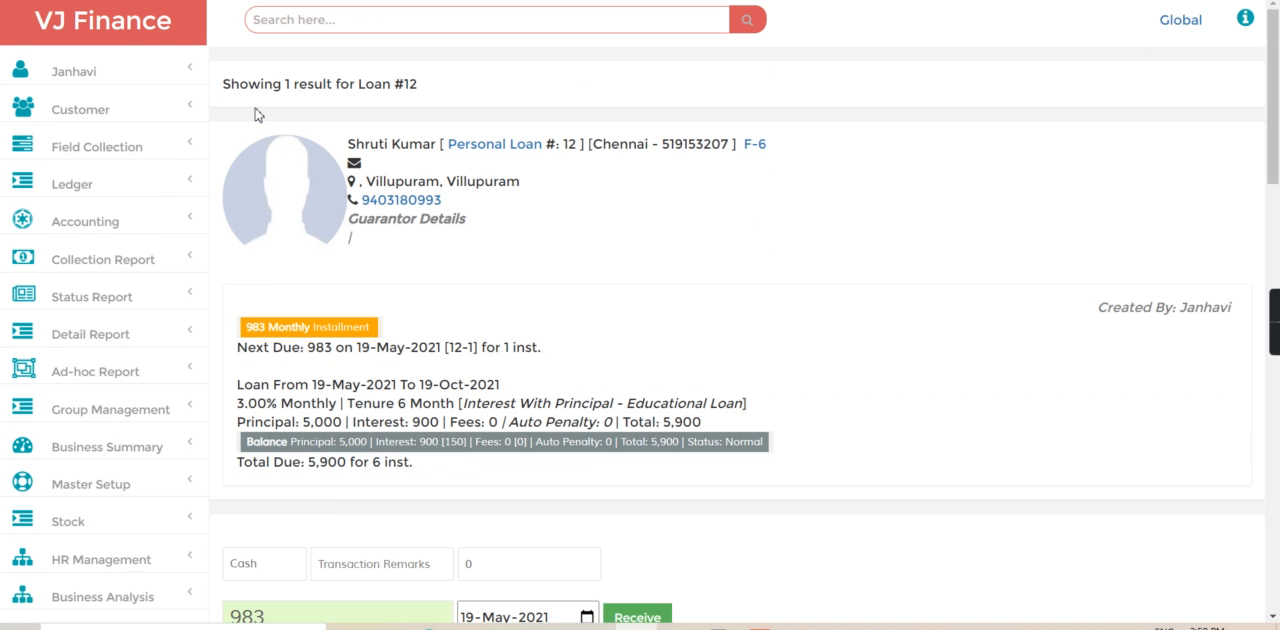
{"action": "left_click", "coordinate": [119, 39]}
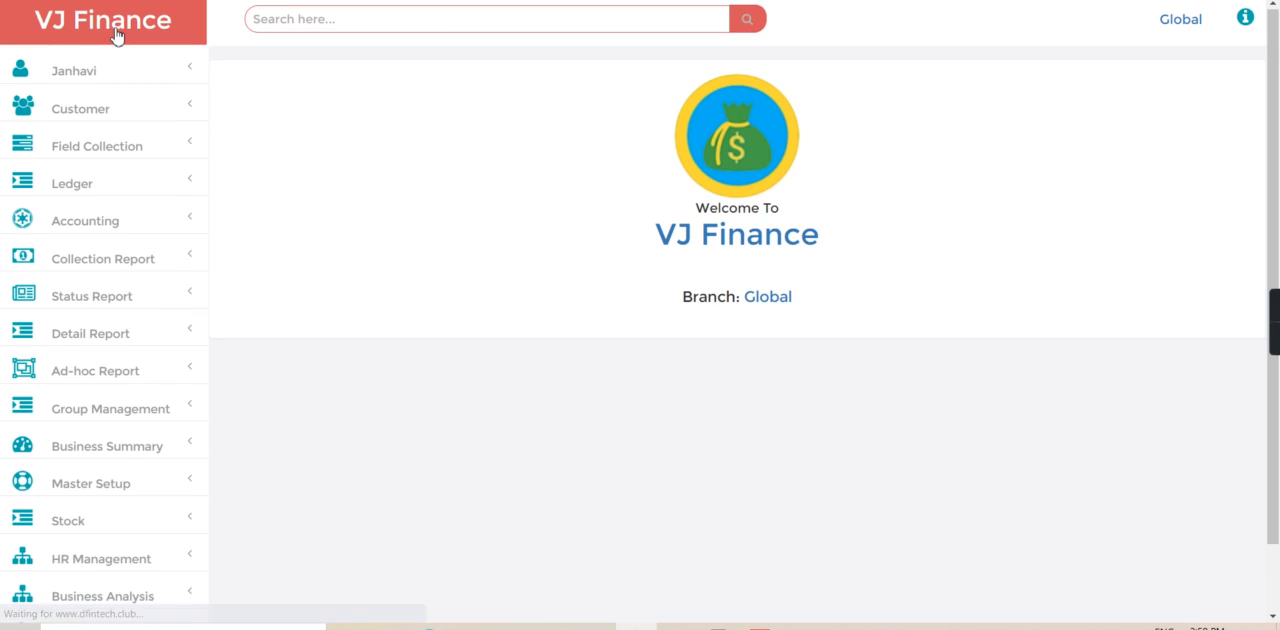